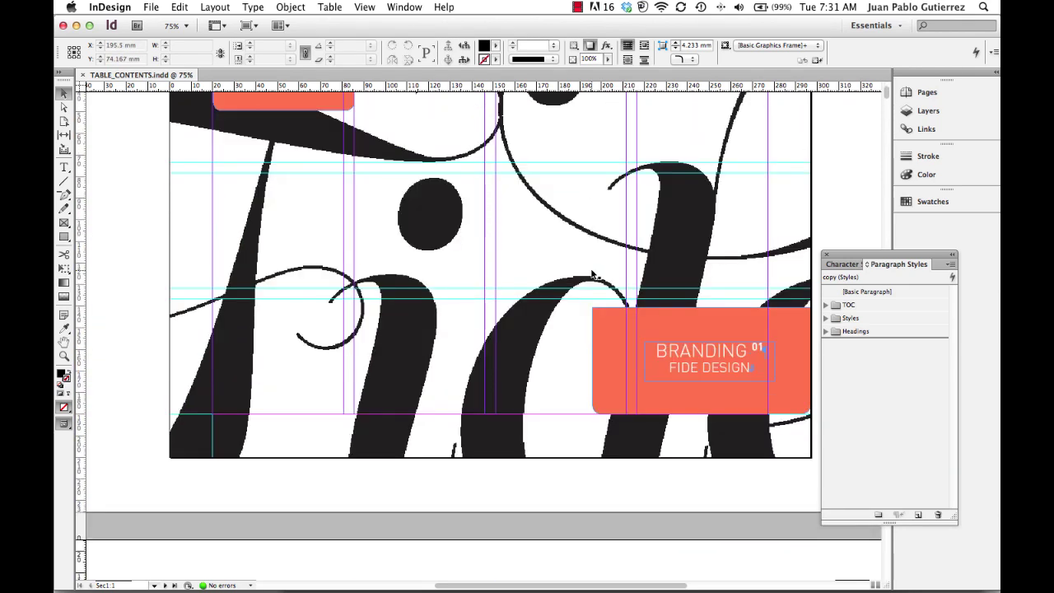
# Scroll down through the document's pages, then back up to the TABLE OF CONTENTS page.
pyautogui.scroll(-10, 590, 275)
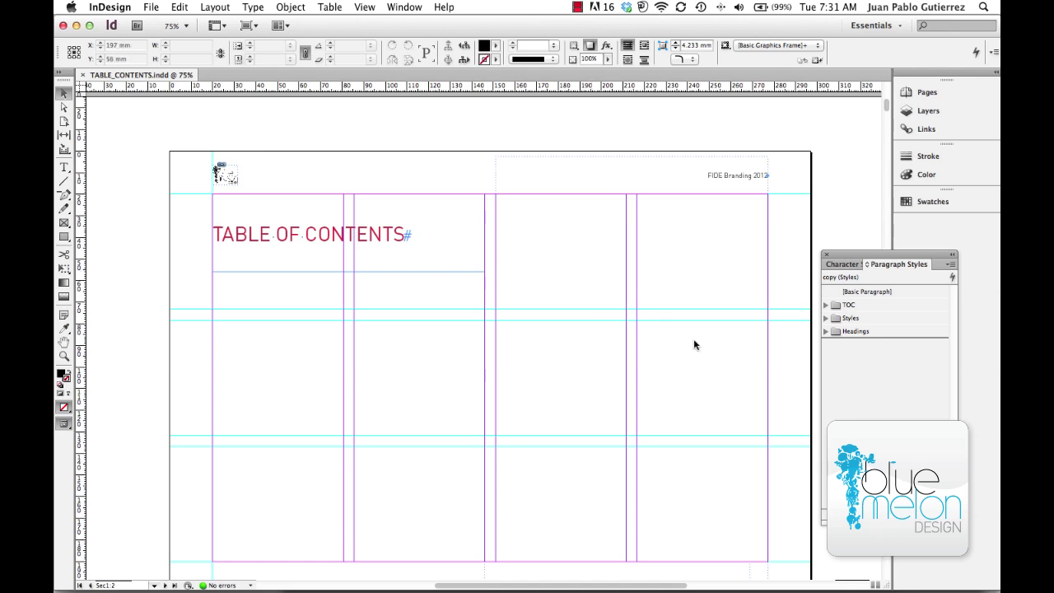
pyautogui.scroll(-10, 508, 284)
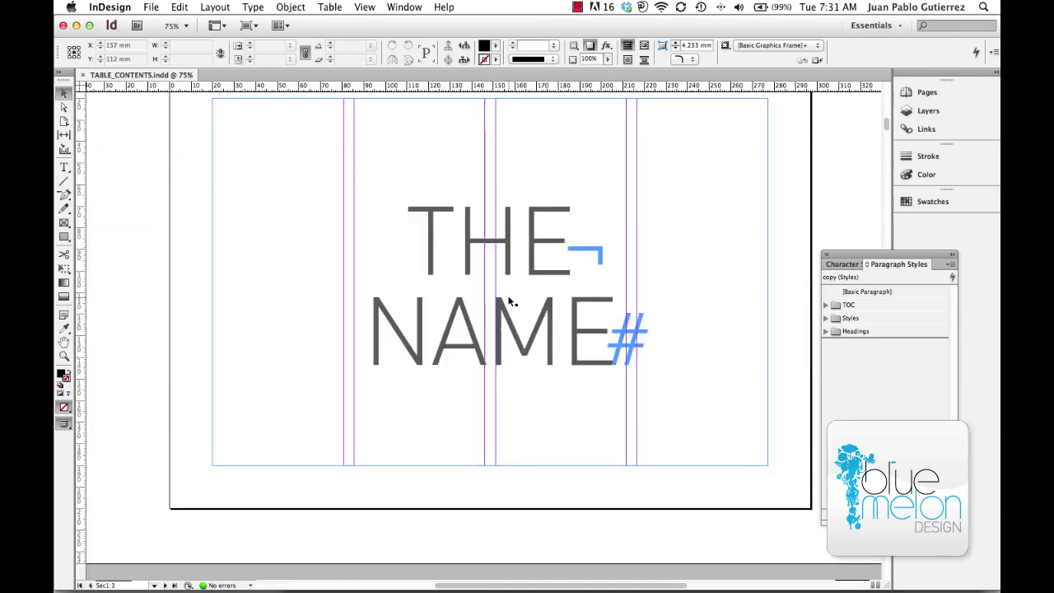
pyautogui.scroll(-8, 506, 299)
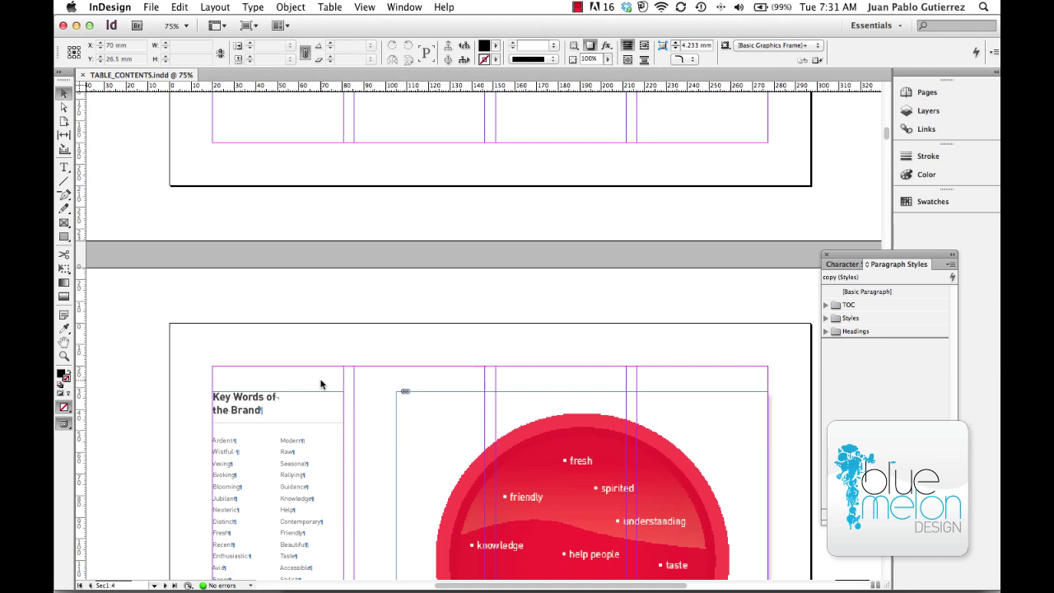
pyautogui.scroll(6, 330, 389)
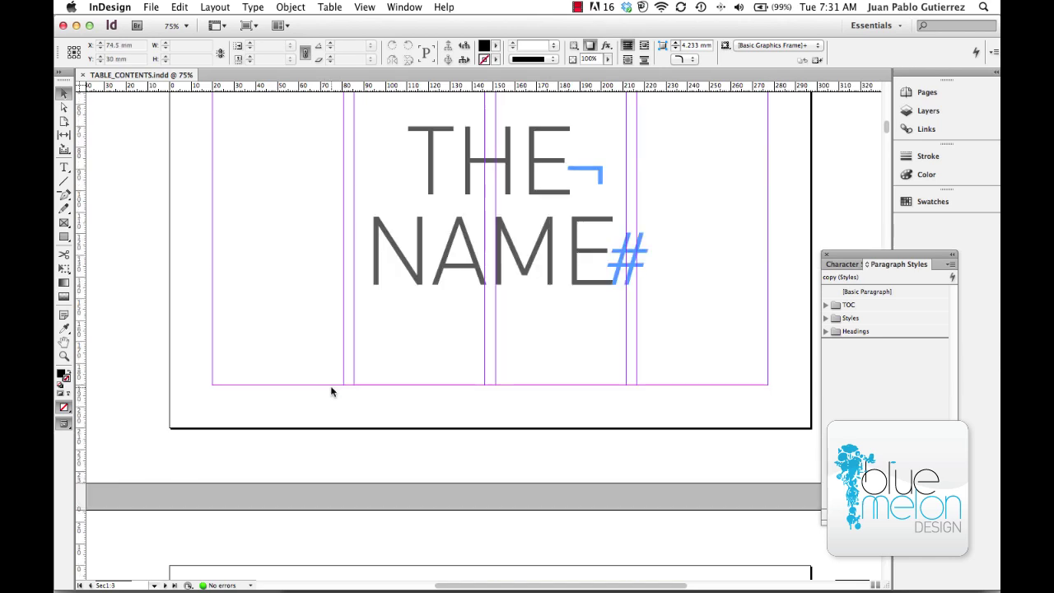
pyautogui.scroll(-9, 487, 247)
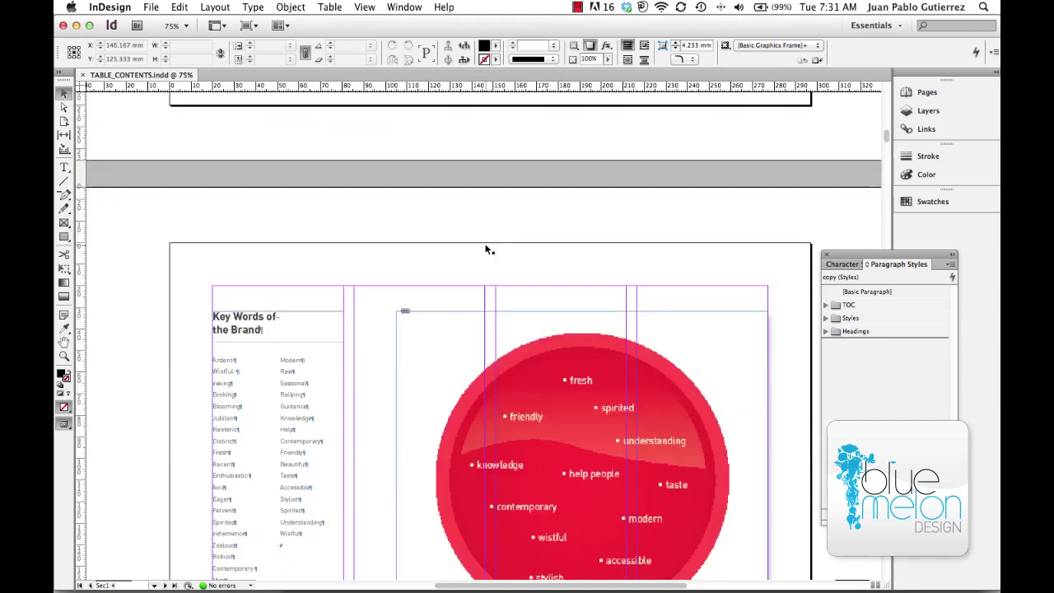
pyautogui.scroll(15, 260, 287)
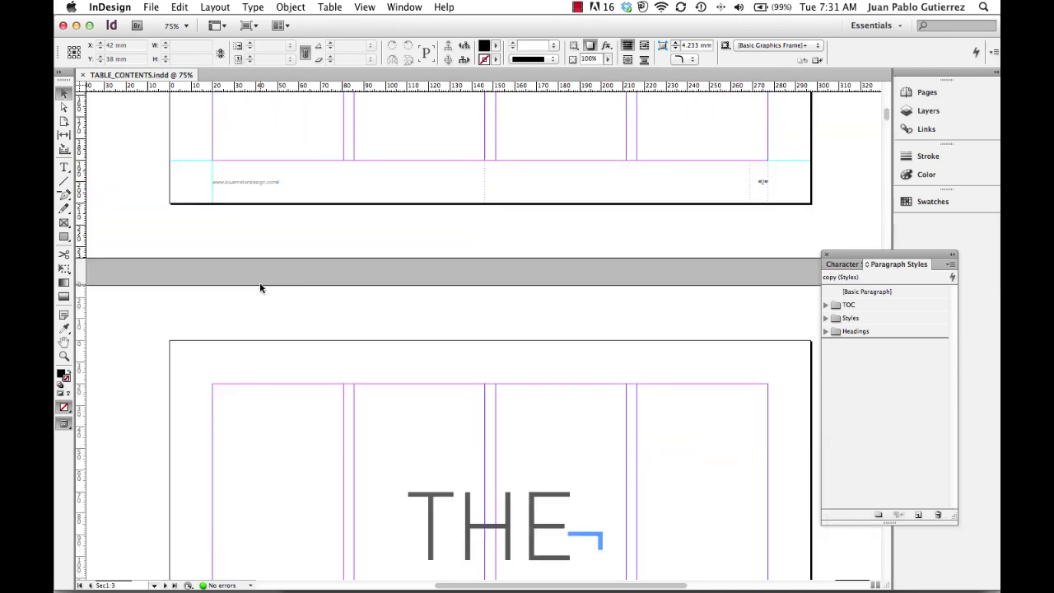
# Draw an empty text frame with the Type tool beneath the TABLE OF CONTENTS heading.
pyautogui.press('t')
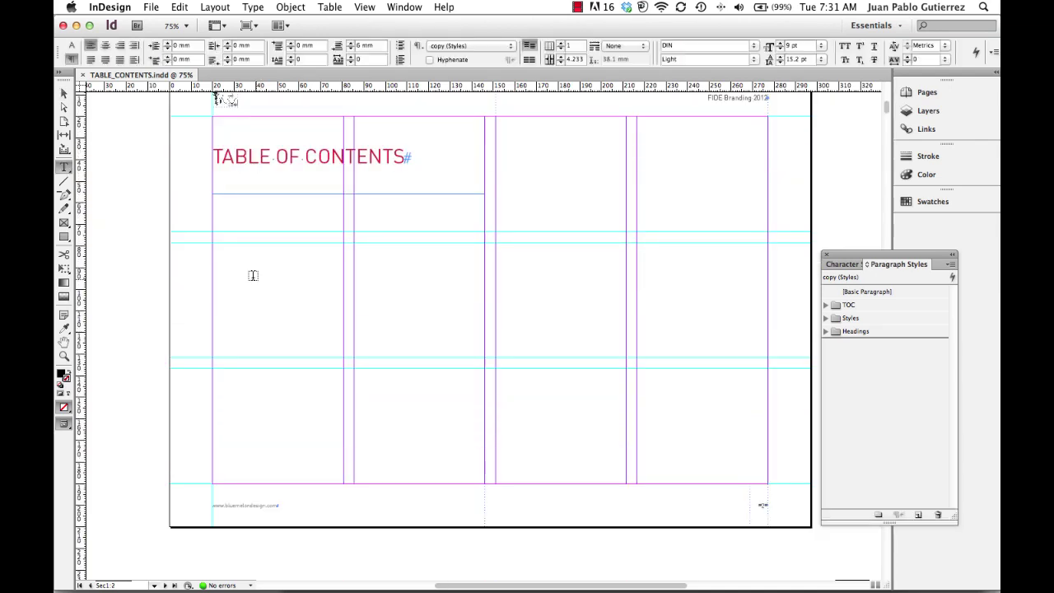
pyautogui.moveTo(212, 243); pyautogui.dragTo(486, 486)
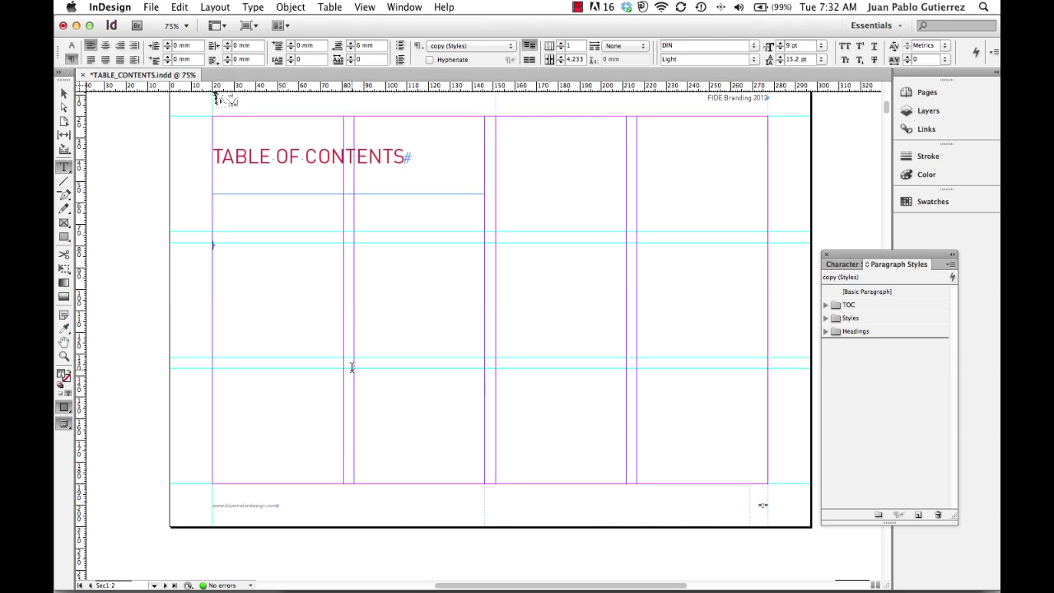
pyautogui.write('m')
pyautogui.press('BackSpace')
# Apply [Basic Paragraph] and type 'Main Heading' in the frame, correcting the typo.
pyautogui.click(889, 292)
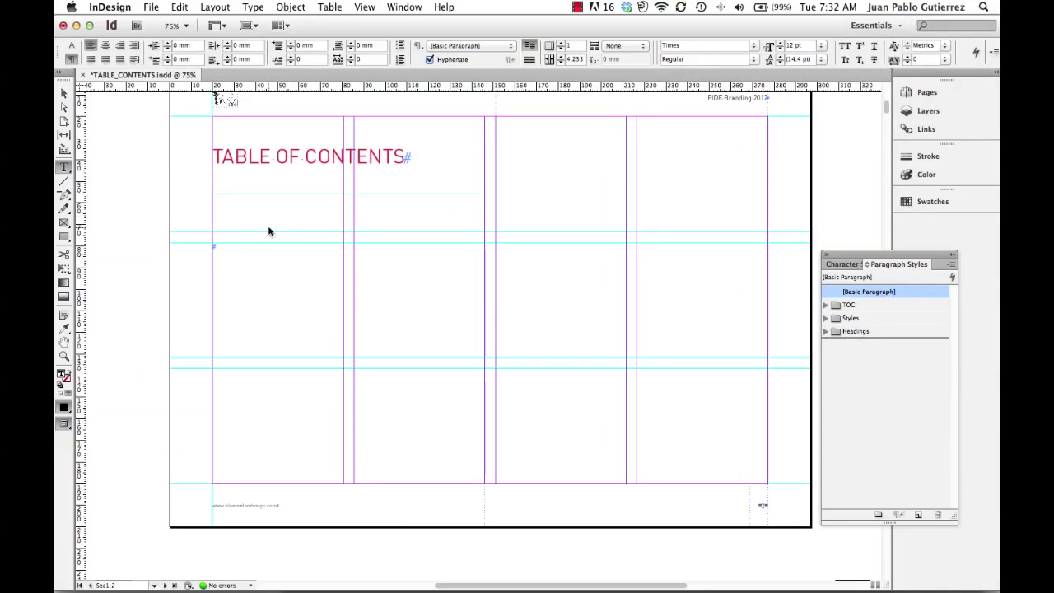
pyautogui.press('super+4')
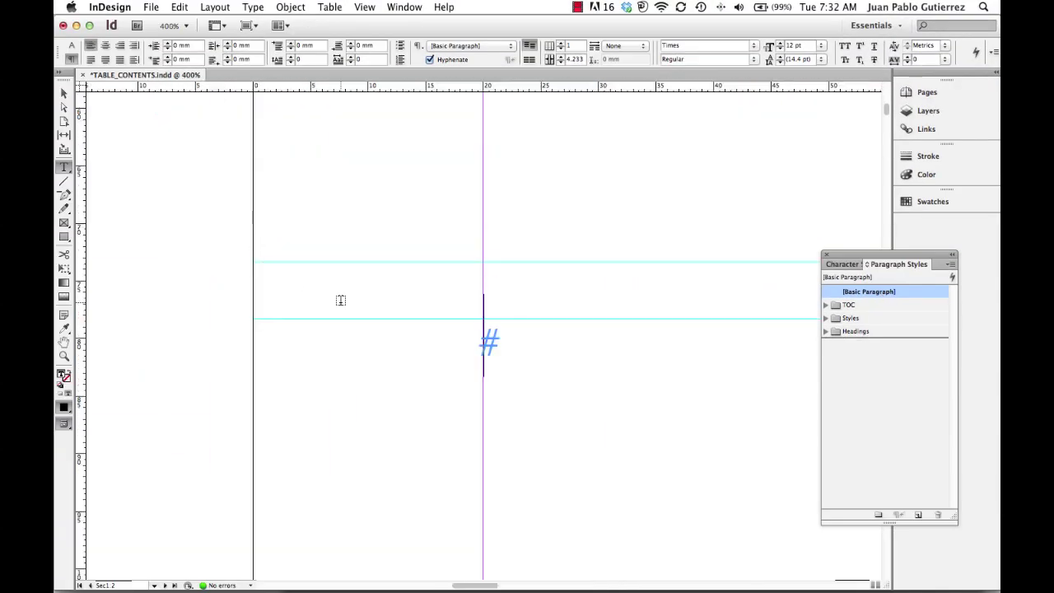
pyautogui.write('Ma')
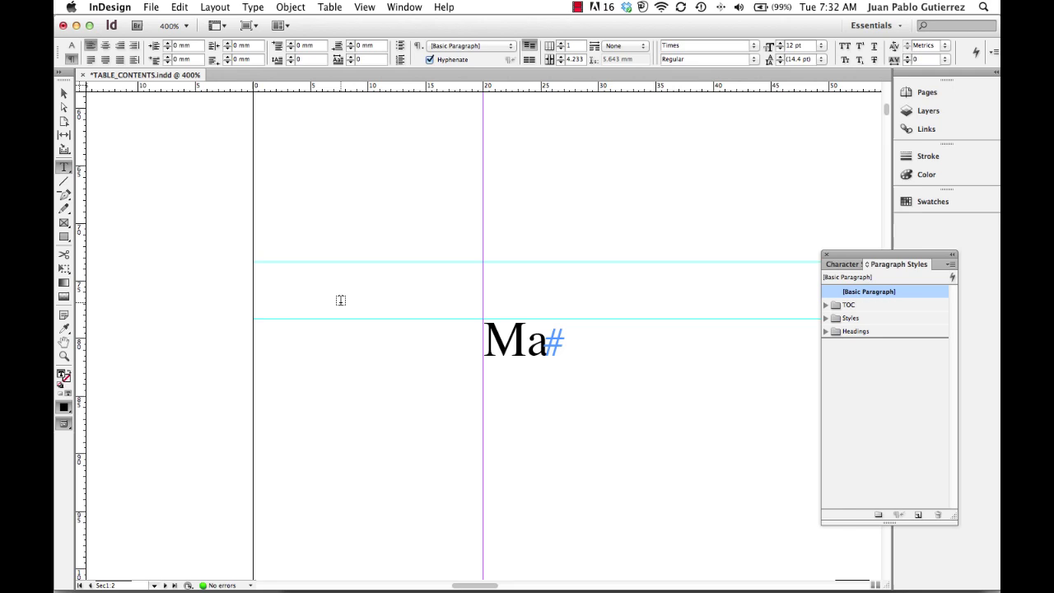
pyautogui.write('in Headign')
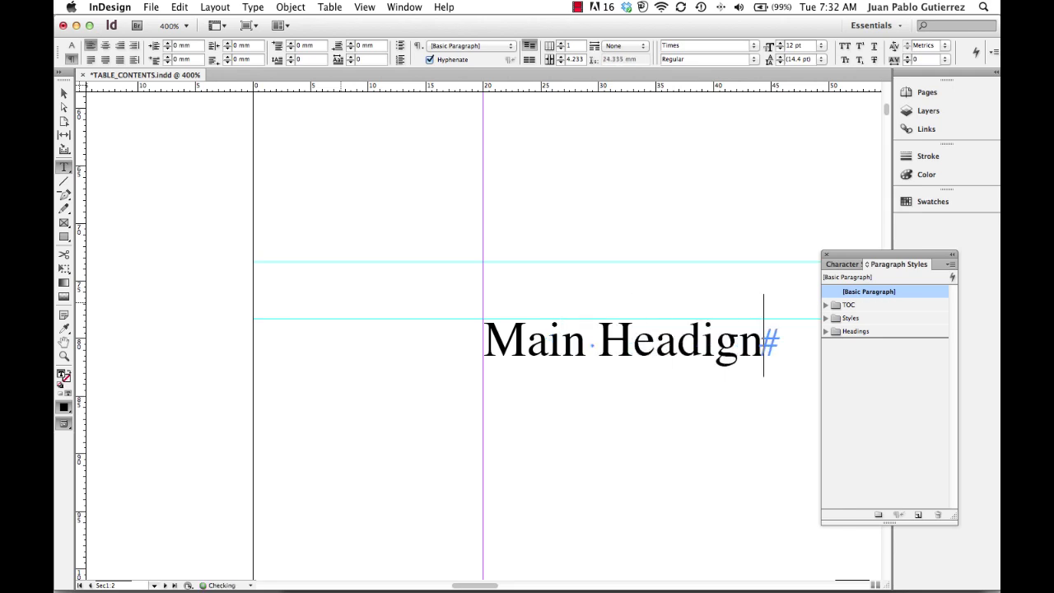
pyautogui.press('BackSpace')
pyautogui.press('BackSpace')
pyautogui.write('ng')
# Insert a tab character at the end of the 'Main Heading' line.
pyautogui.press('super+minus')
pyautogui.press('super+minus')
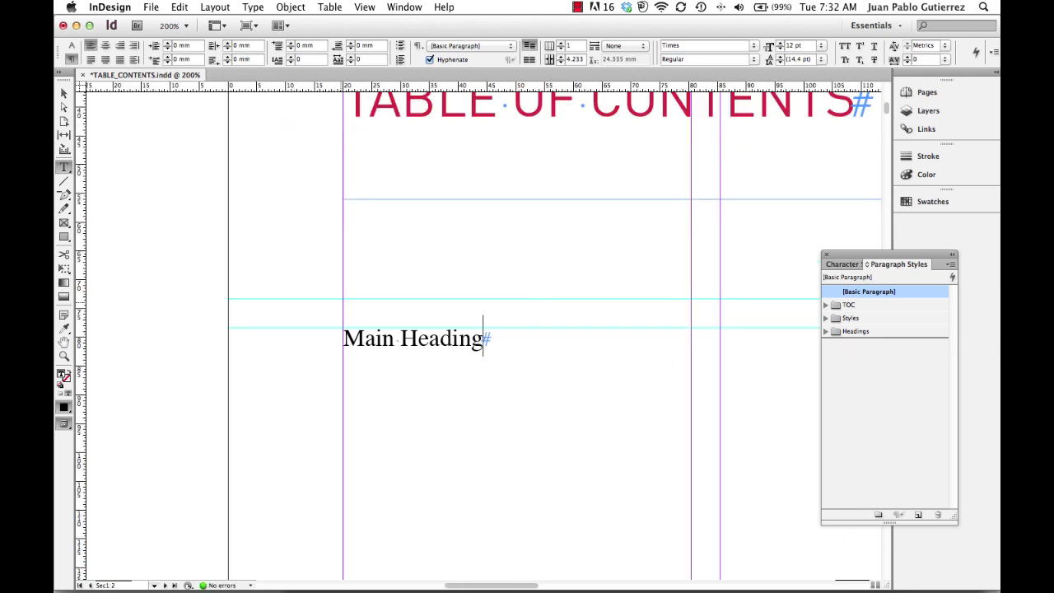
pyautogui.scroll(-15, 526, 351)
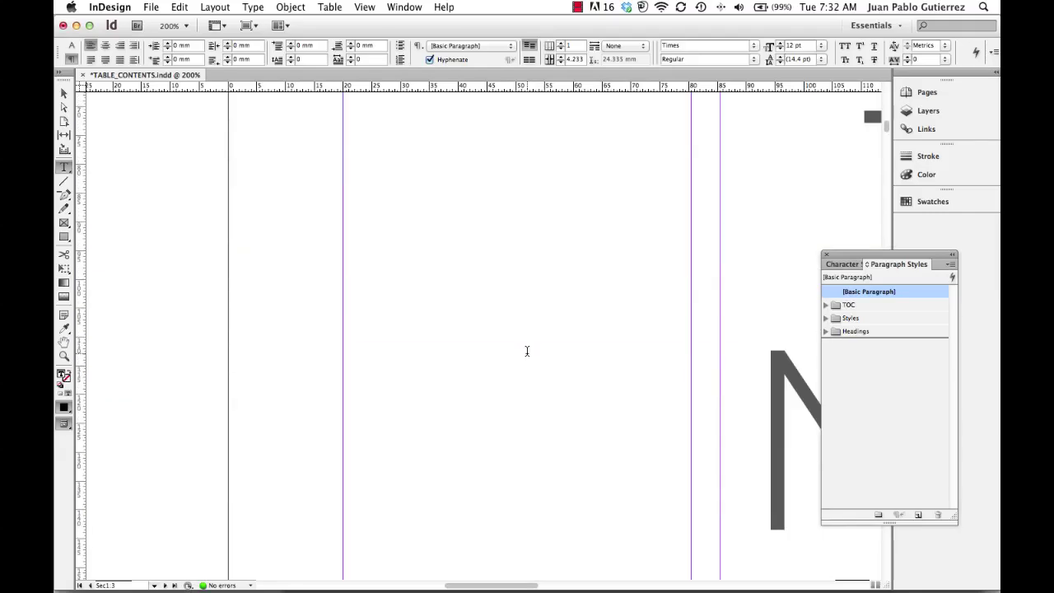
pyautogui.hscroll(5, 527, 351)
pyautogui.hscroll(4, 527, 351)
pyautogui.scroll(12, 527, 351)
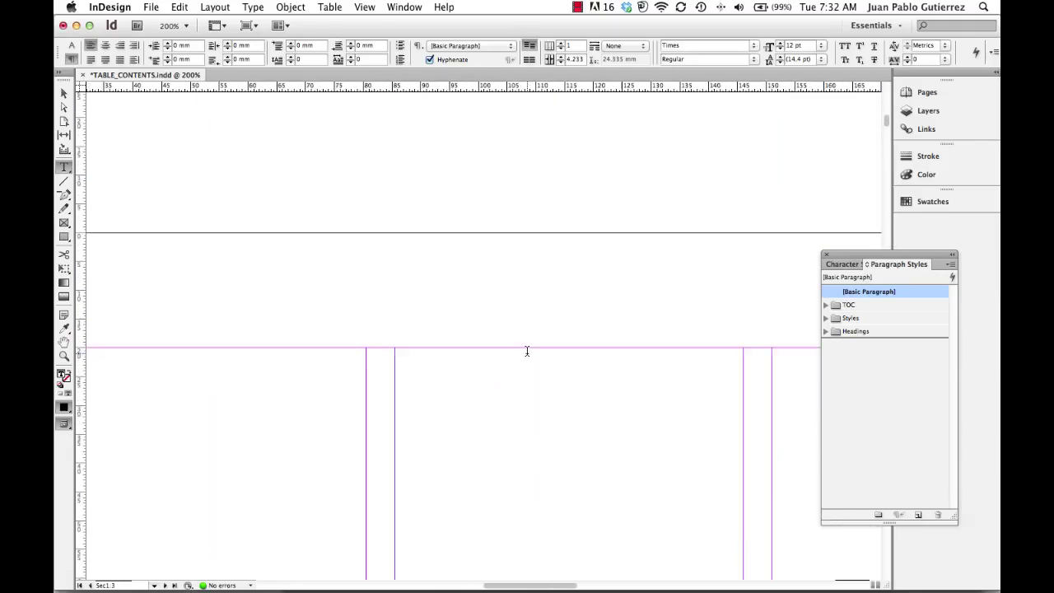
pyautogui.hscroll(-8, 528, 351)
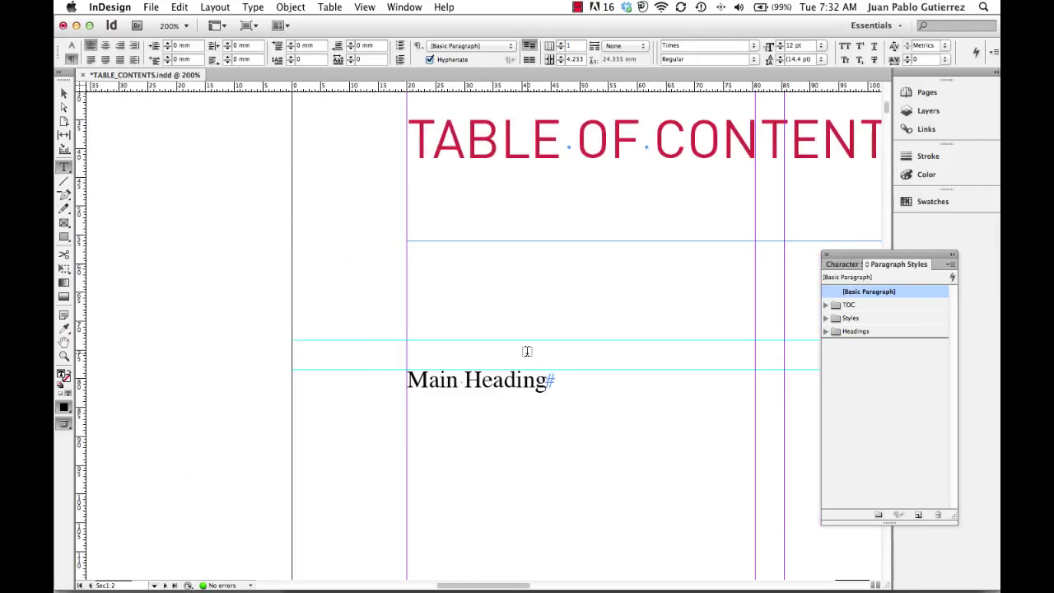
pyautogui.click(548, 379)
pyautogui.press('Tab')
# Set the Main Heading line to Helvetica Neue 35 Thin and expand the TOC paragraph style group.
pyautogui.tripleClick(498, 382)
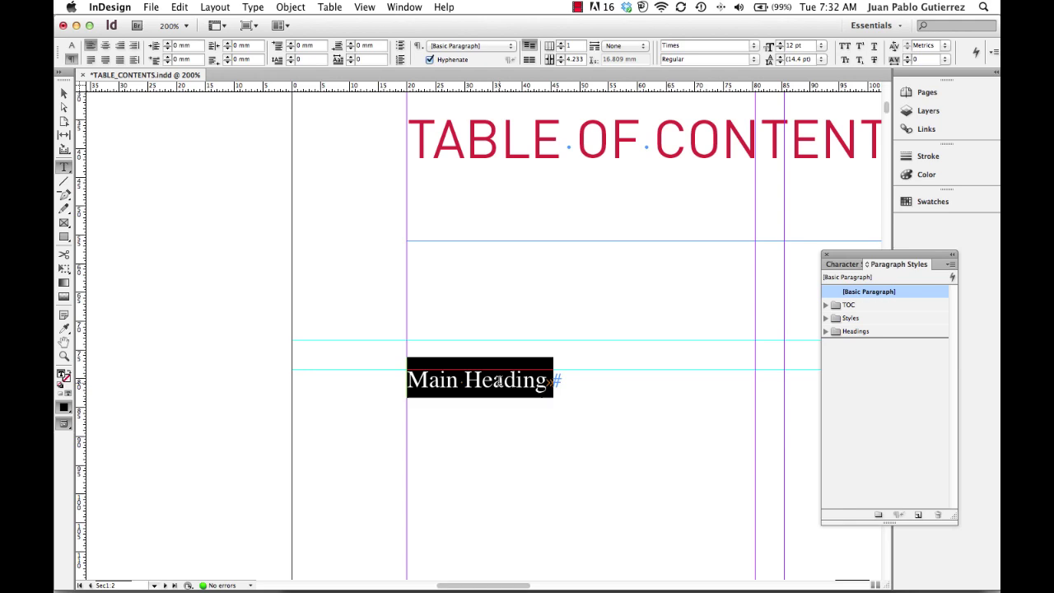
pyautogui.click(752, 47)
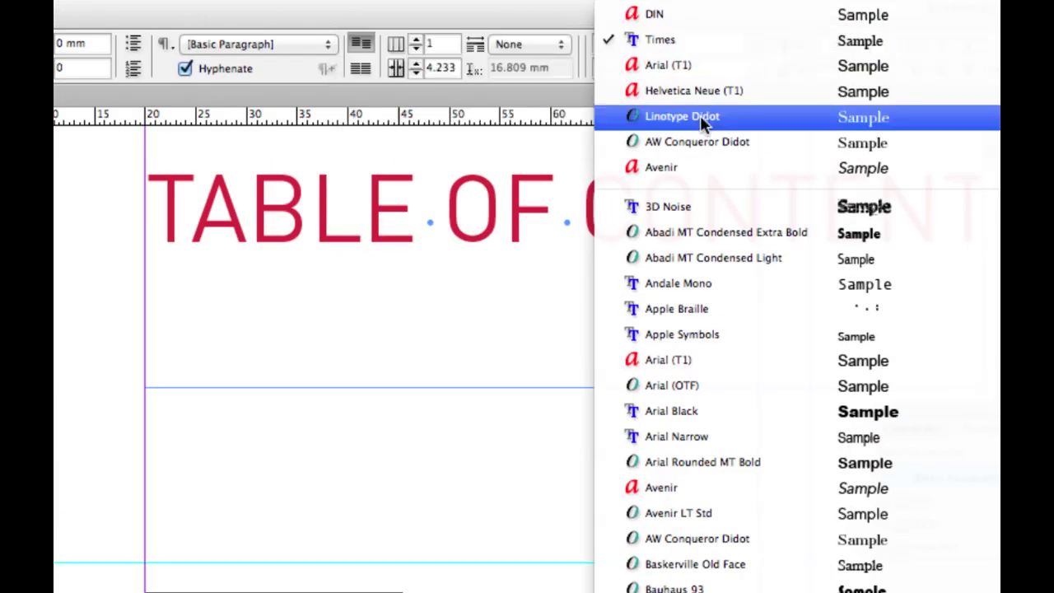
pyautogui.moveTo(712, 71)
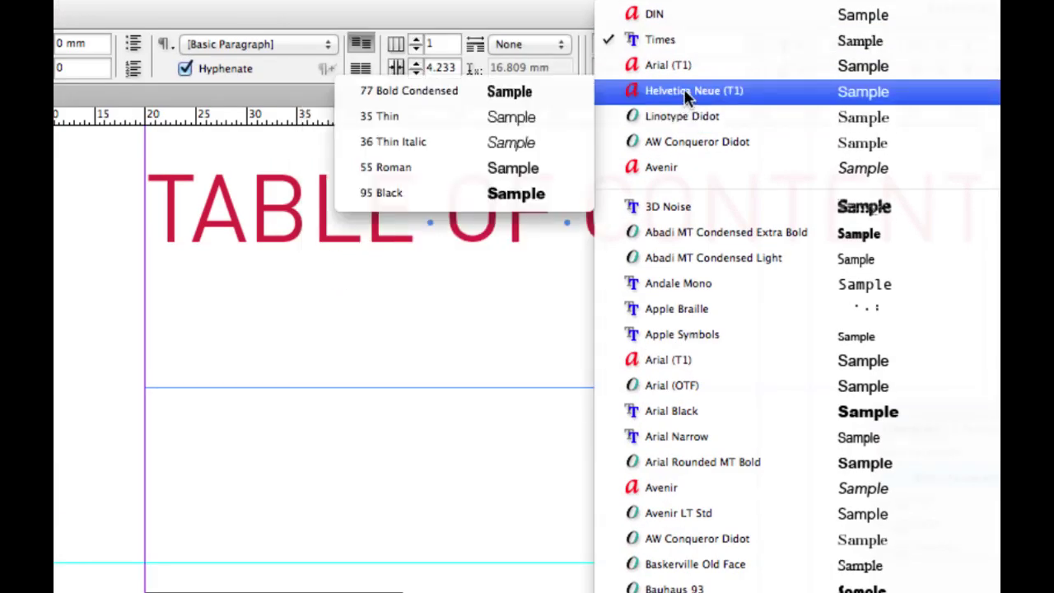
pyautogui.click(482, 116)
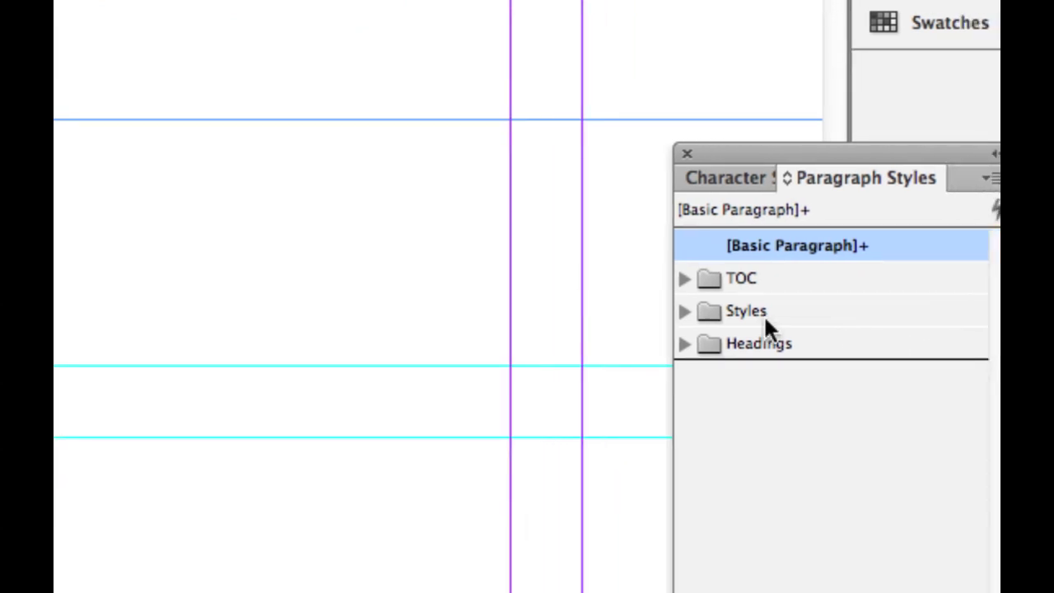
pyautogui.click(685, 279)
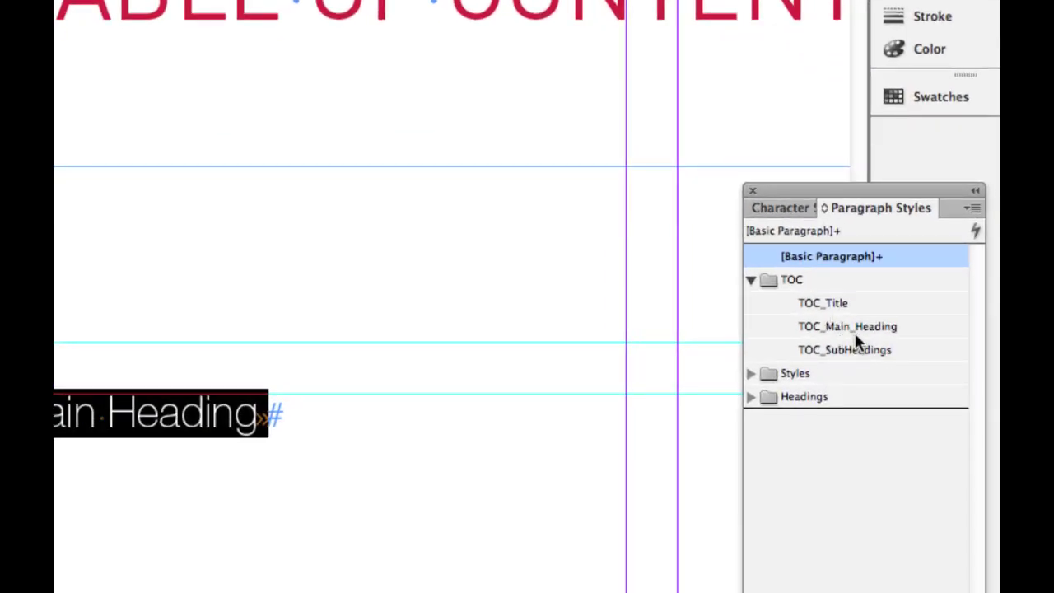
# Apply TOC_Main_Heading to the heading line and align it to the baseline grid.
pyautogui.click(853, 330)
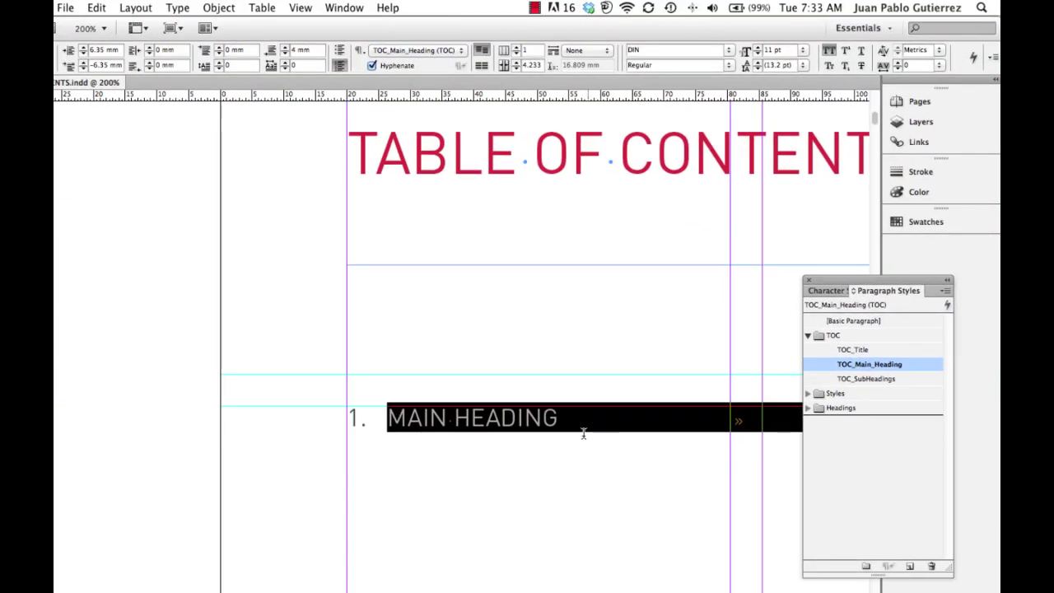
pyautogui.hscroll(2, 582, 433)
pyautogui.hscroll(-10, 582, 431)
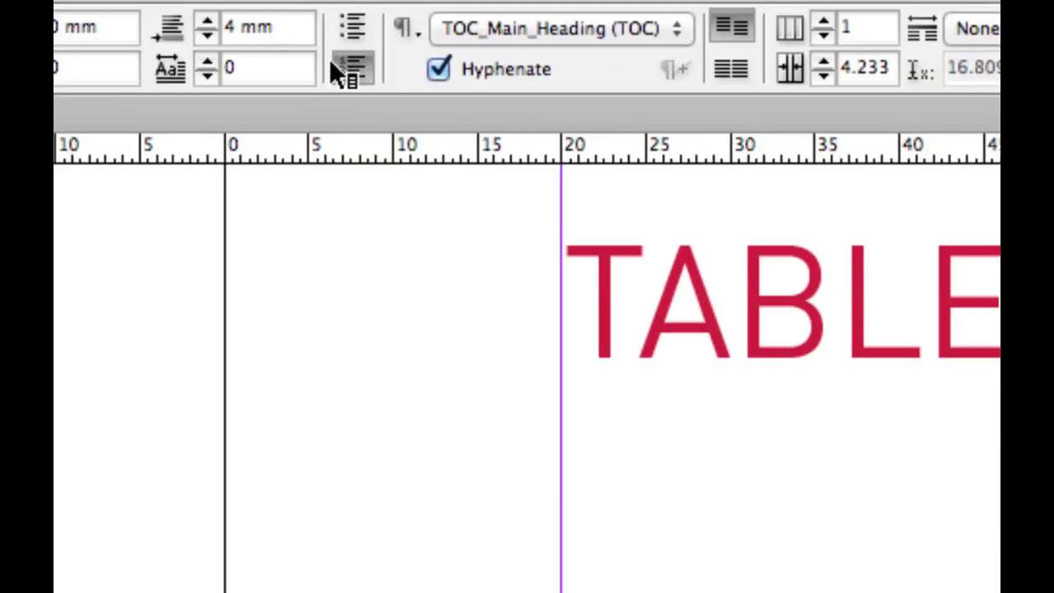
pyautogui.click(370, 80)
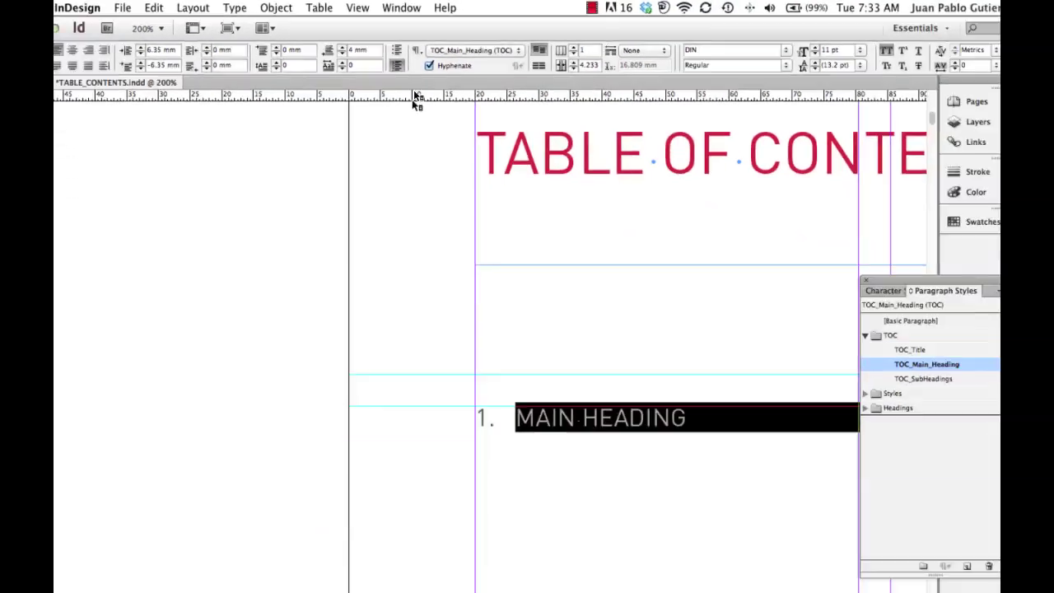
# Add a new line 'INSIDE ELEMENT' followed by a tab below the main heading.
pyautogui.hscroll(5, 651, 341)
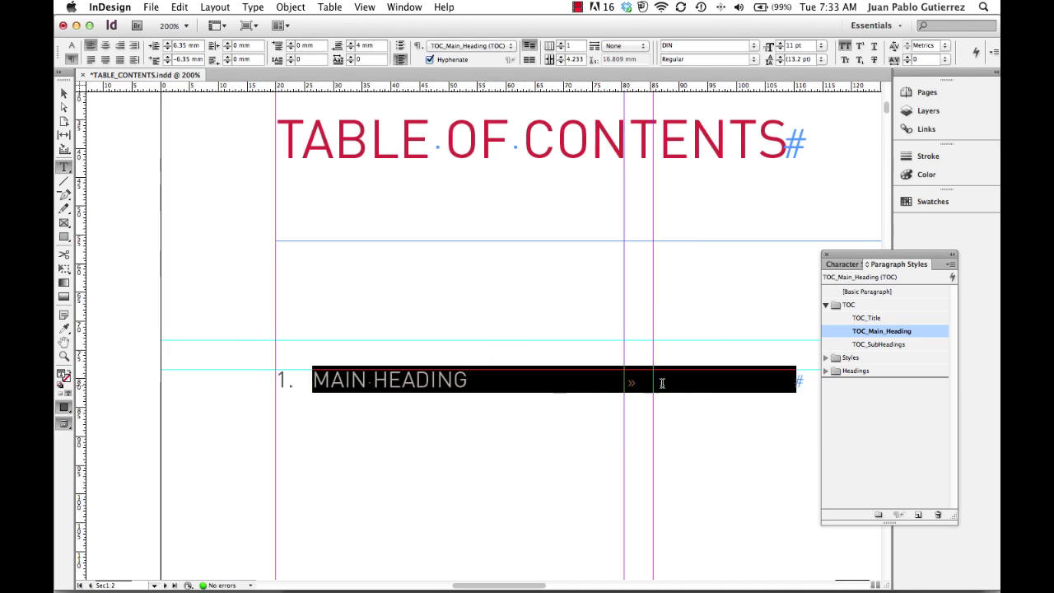
pyautogui.click(798, 379)
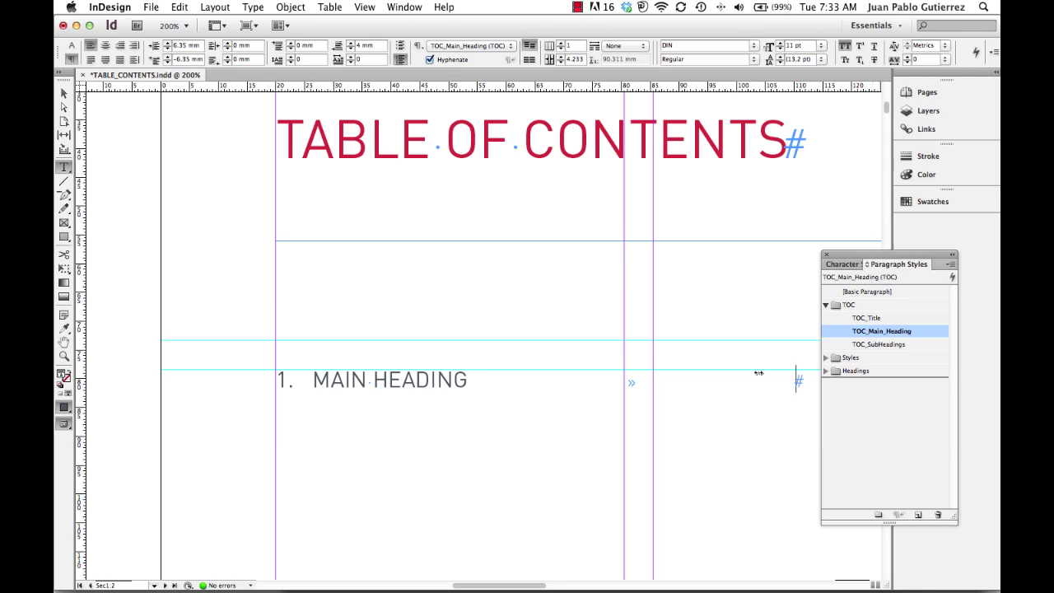
pyautogui.press('Return')
pyautogui.write('INSIDE ELEMENT')
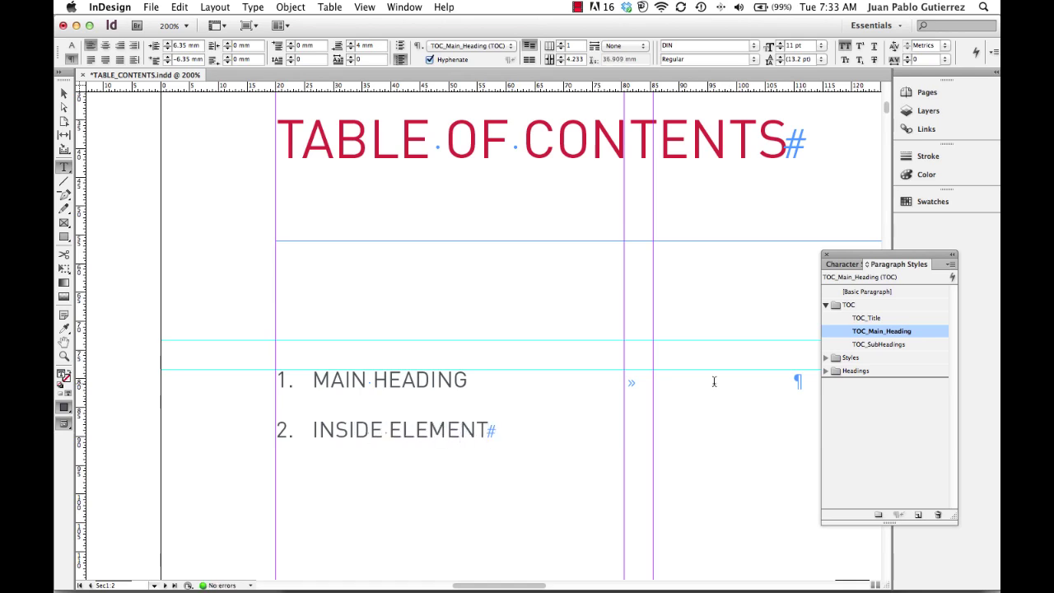
pyautogui.press('Tab')
# Apply the TOC_SubHeadings style to the INSIDE ELEMENT line.
pyautogui.tripleClick(395, 429)
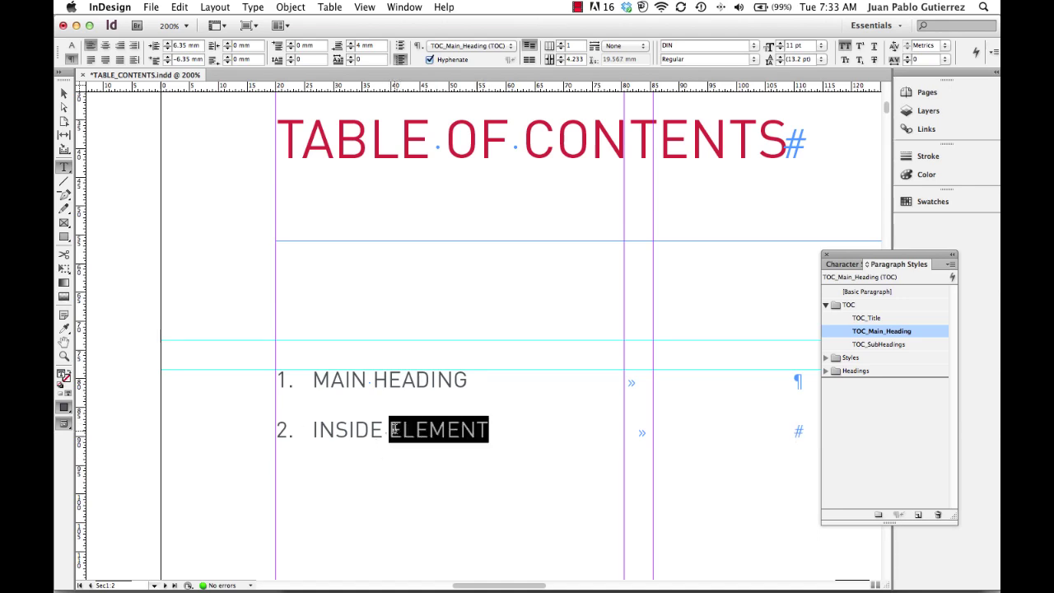
pyautogui.scroll(-3, 505, 404)
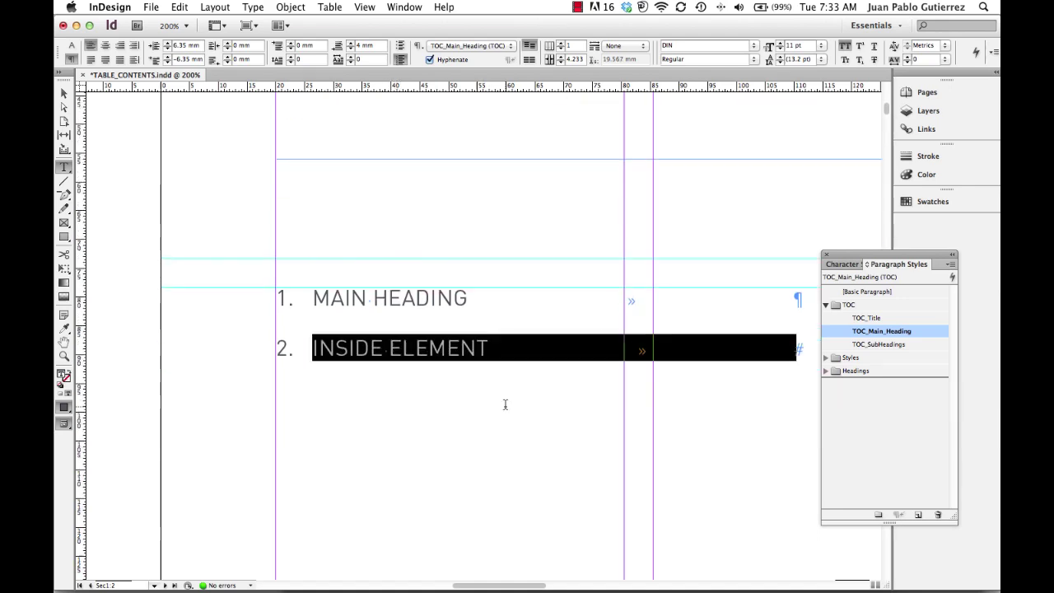
pyautogui.hscroll(2, 505, 404)
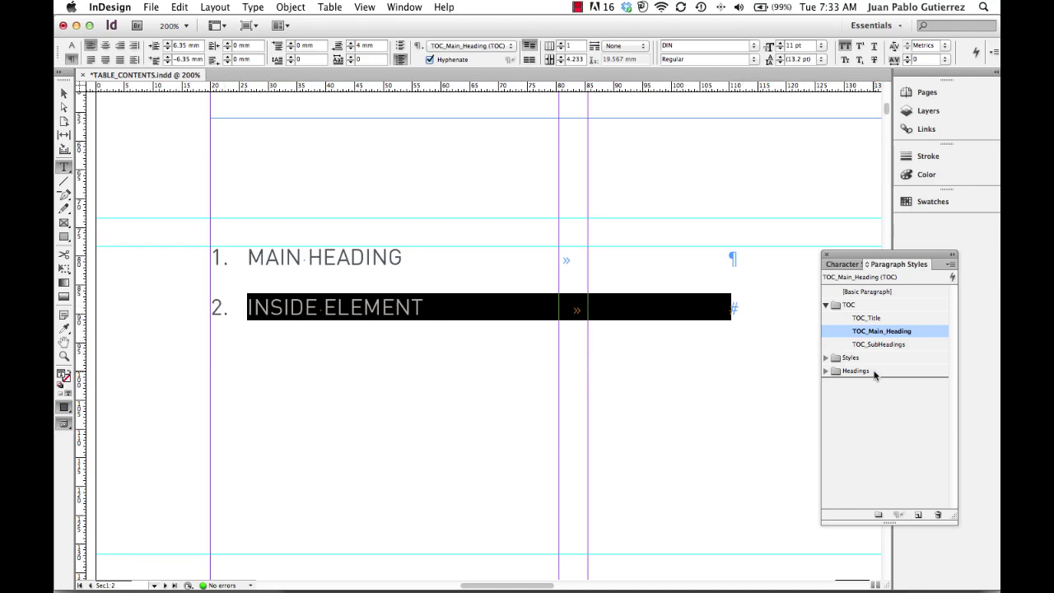
pyautogui.click(890, 346)
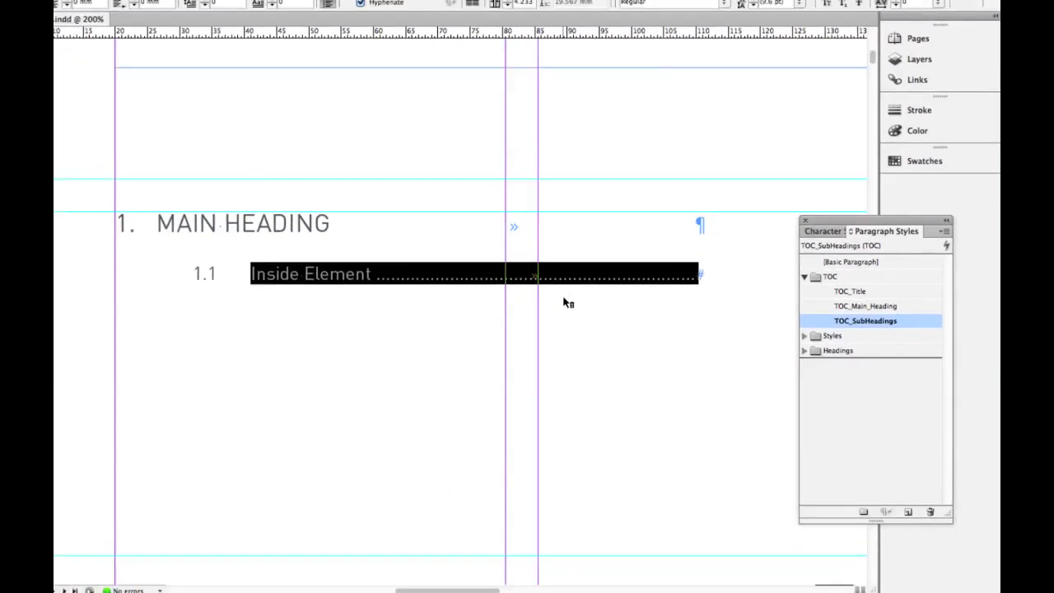
# Check the dotted-leader tab settings of the '1.1 Inside Element' line in the Tabs panel.
pyautogui.moveTo(255, 274); pyautogui.dragTo(295, 271)
pyautogui.moveTo(371, 300); pyautogui.dragTo(426, 298)
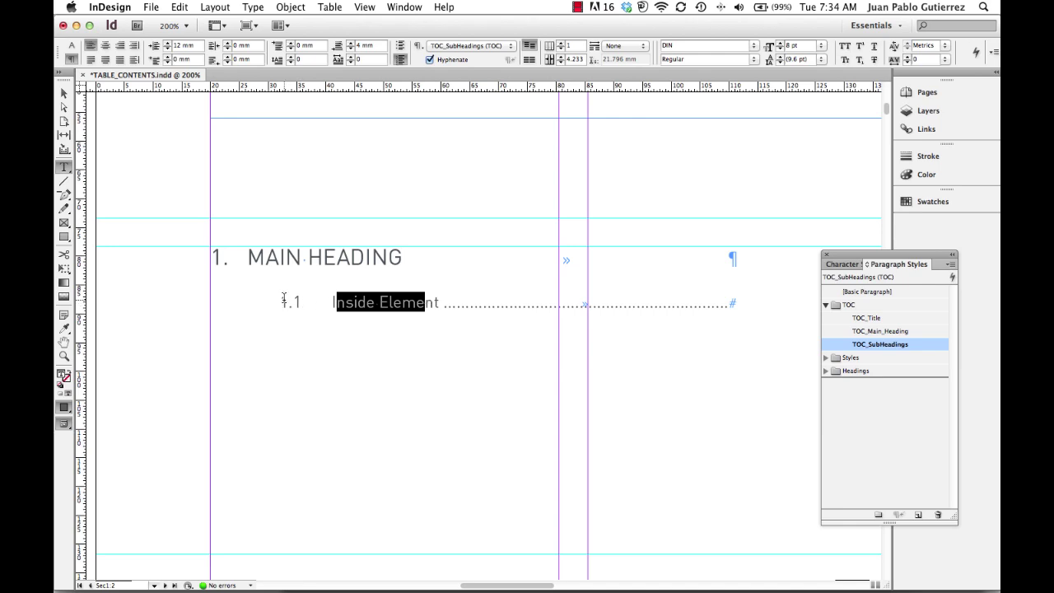
pyautogui.tripleClick(395, 304)
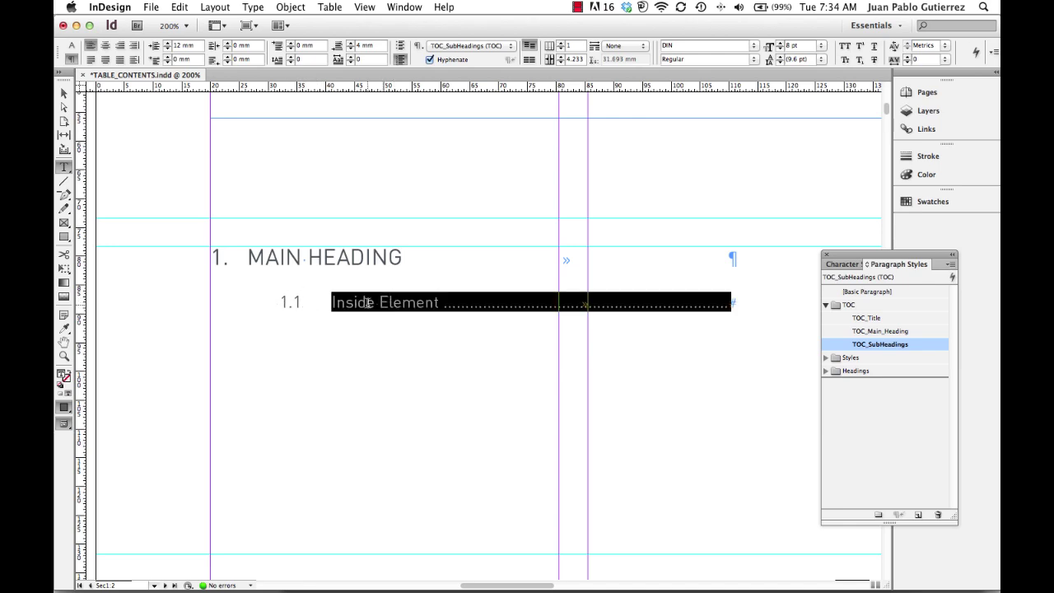
pyautogui.click(441, 302)
pyautogui.moveTo(441, 302); pyautogui.dragTo(647, 301)
pyautogui.click(667, 306)
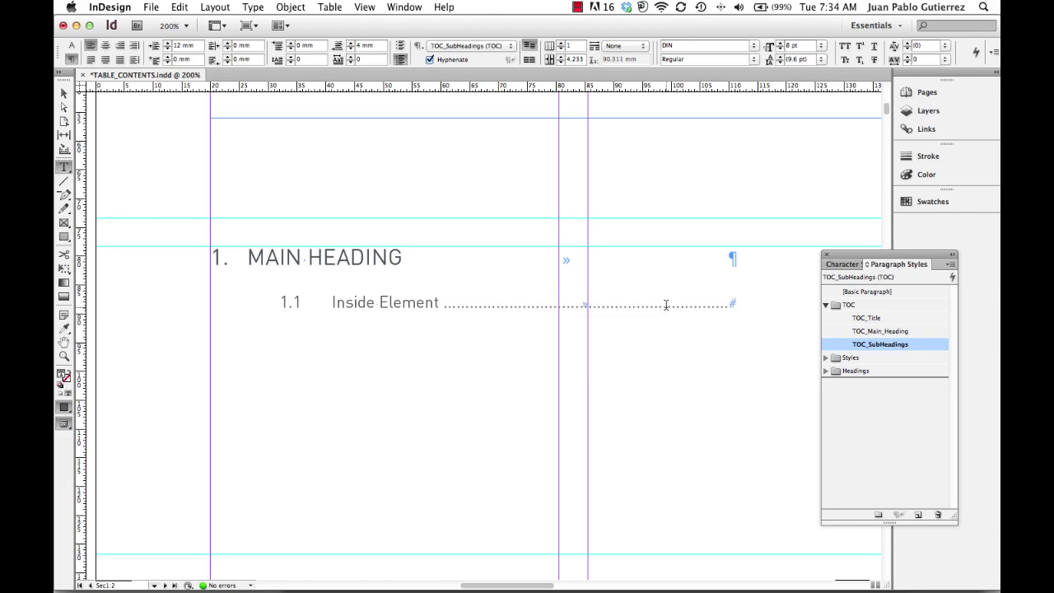
pyautogui.tripleClick(666, 306)
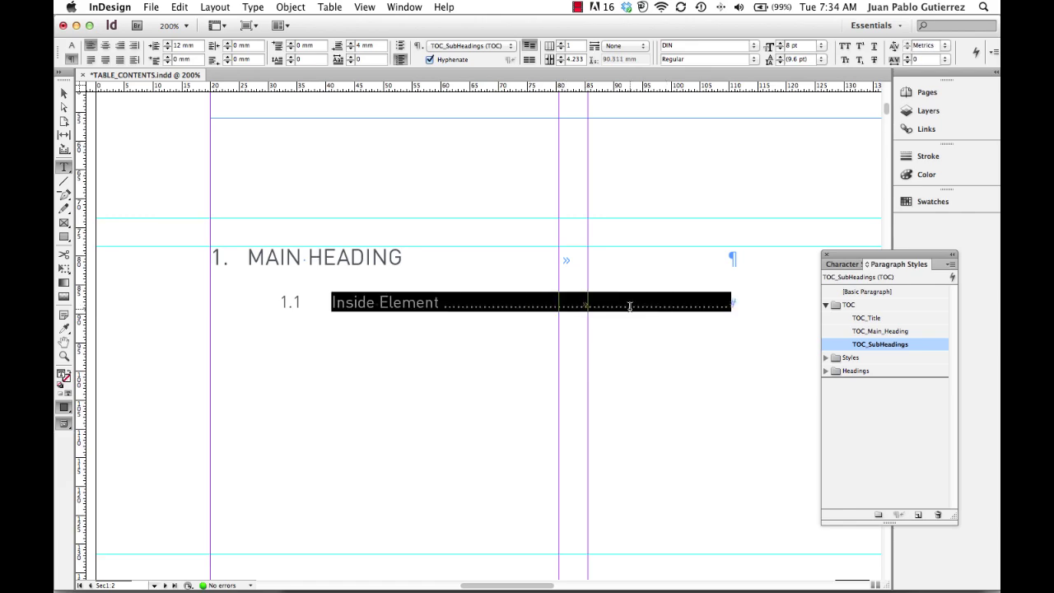
pyautogui.press('super+shift+t')
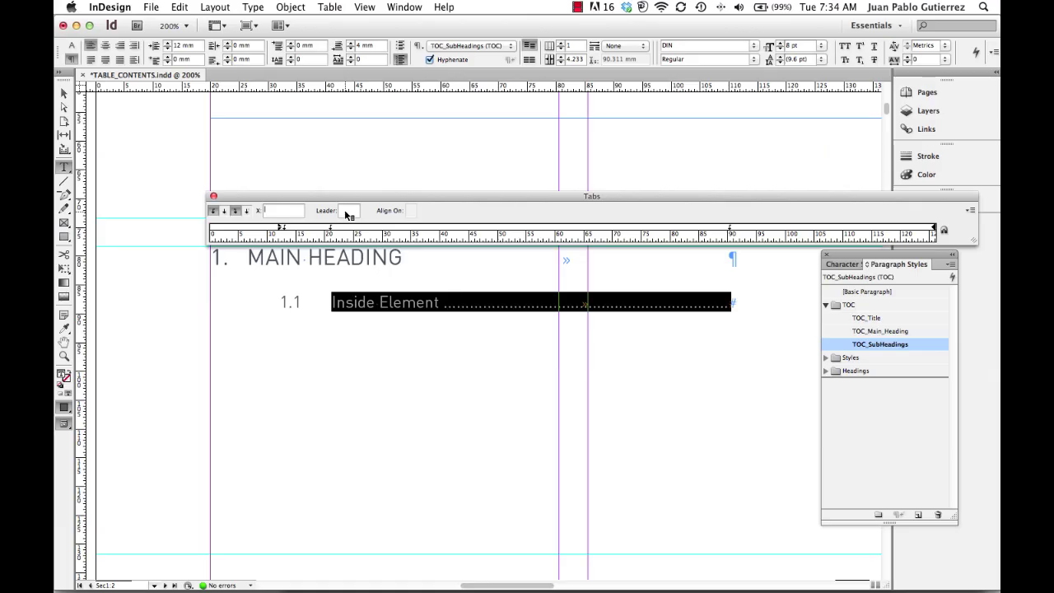
pyautogui.click(214, 196)
pyautogui.click(582, 285)
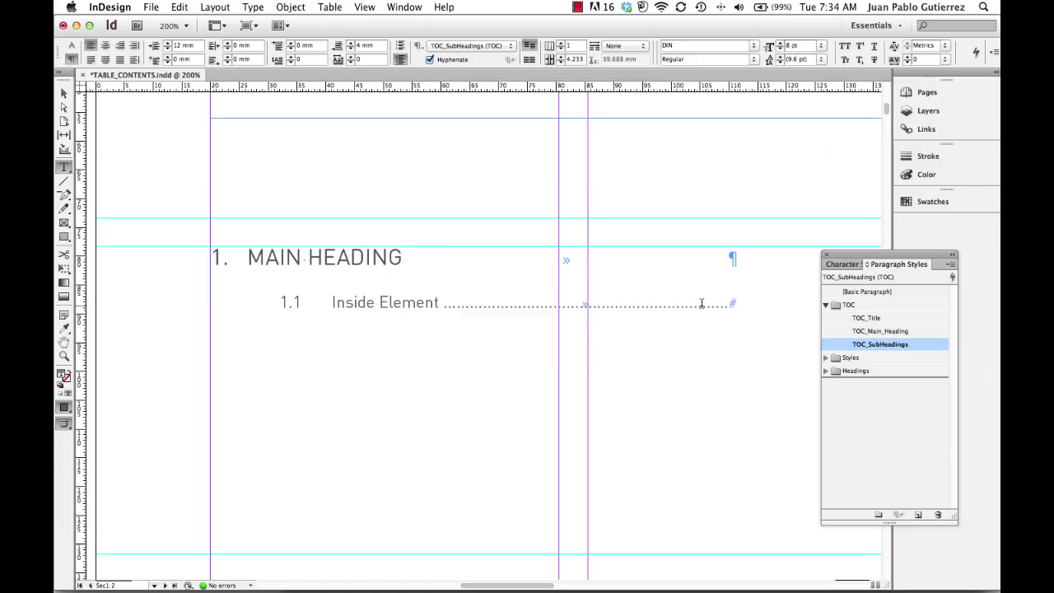
pyautogui.click(736, 304)
# Switch to Preview mode, fit the page in the window, and select the contents frame.
pyautogui.press('Escape')
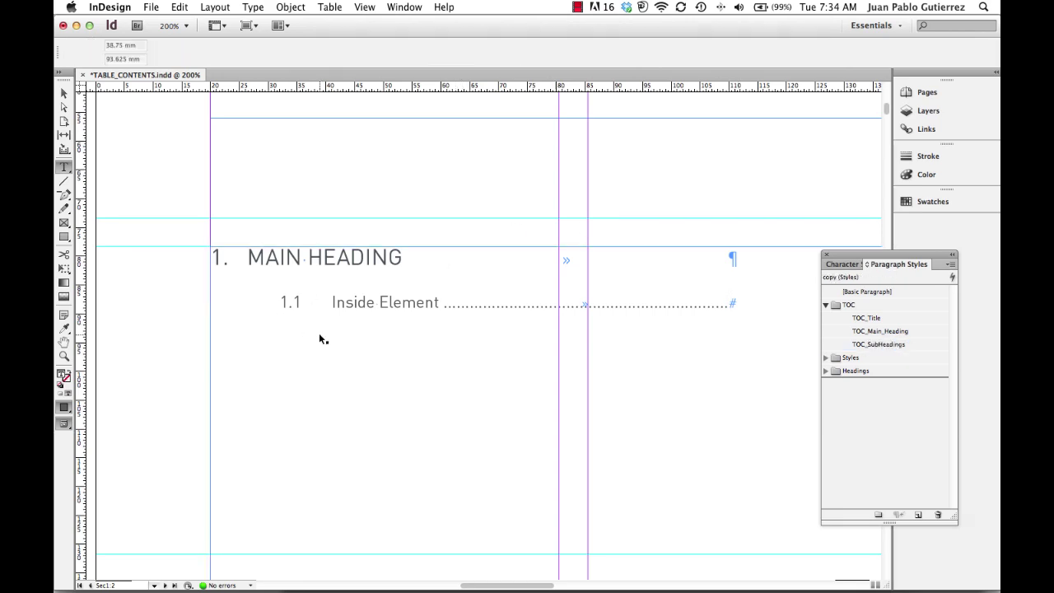
pyautogui.press('w')
pyautogui.press('super+0')
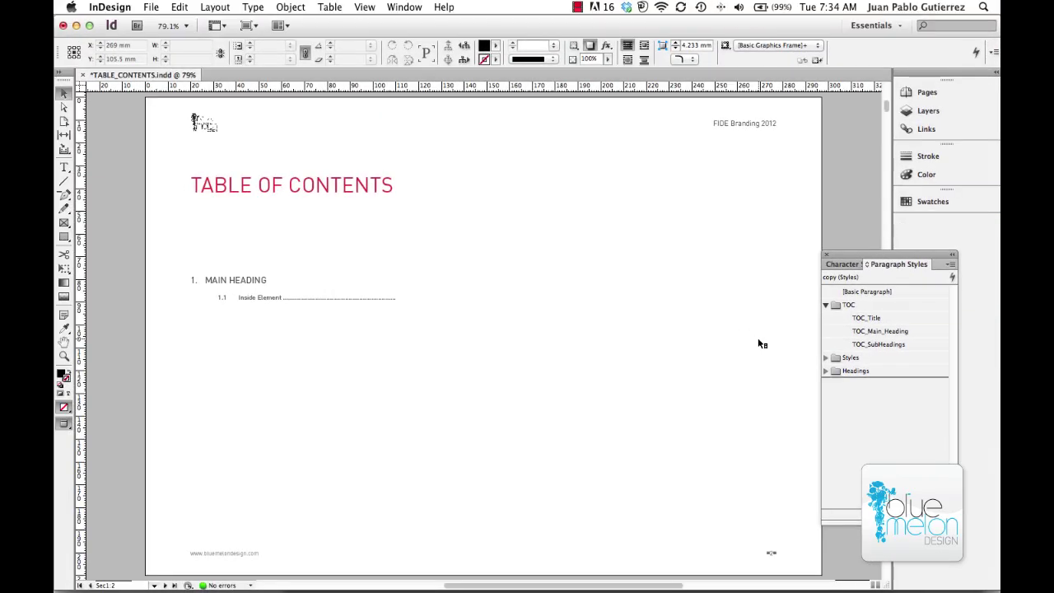
pyautogui.click(410, 321)
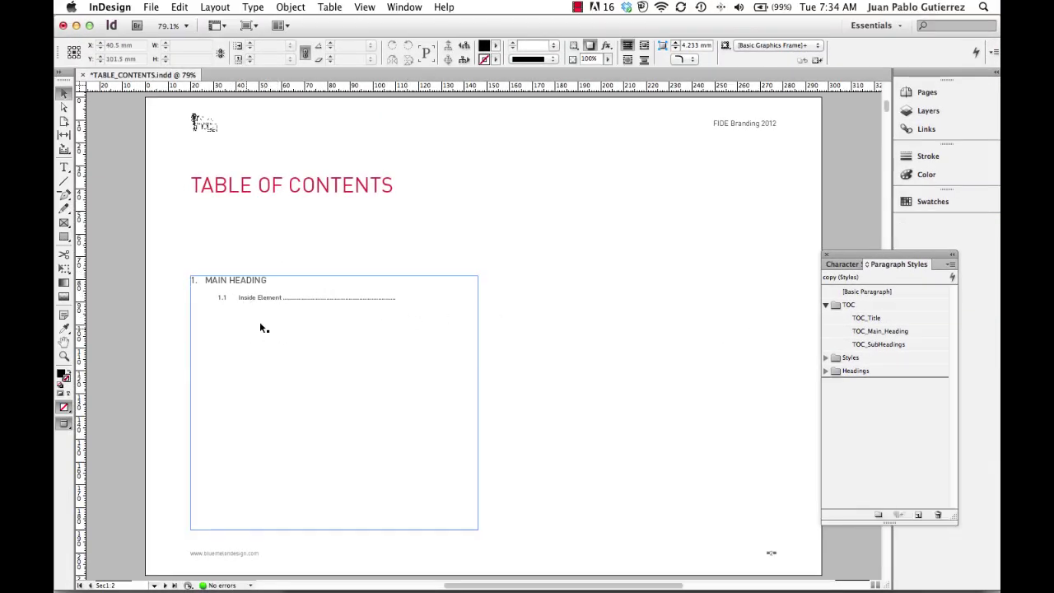
pyautogui.doubleClick(247, 280)
pyautogui.tripleClick(247, 280)
pyautogui.scroll(-5, 281, 299)
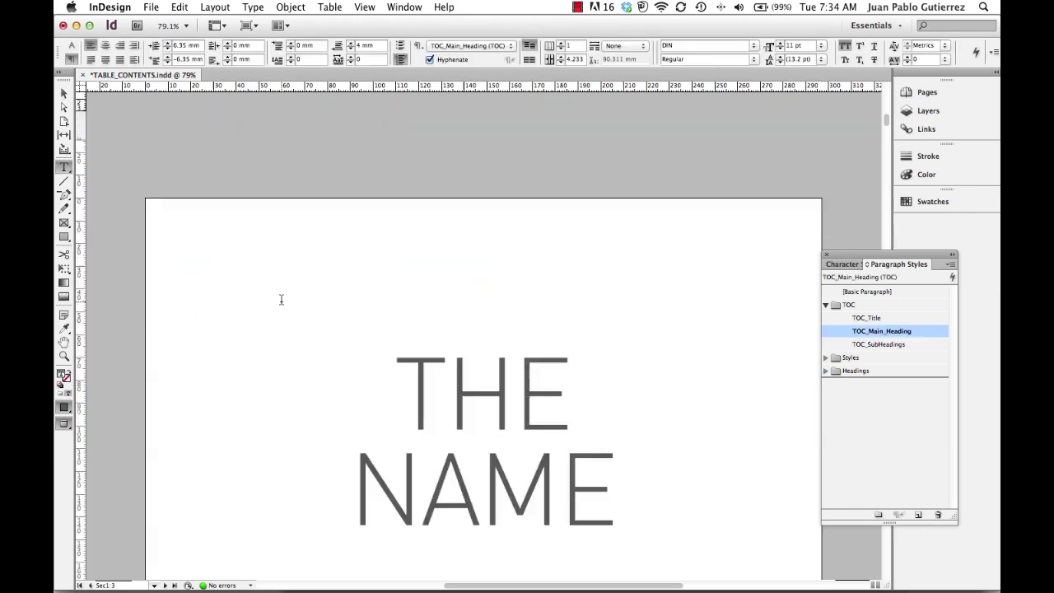
pyautogui.scroll(-5, 308, 299)
pyautogui.scroll(15, 452, 242)
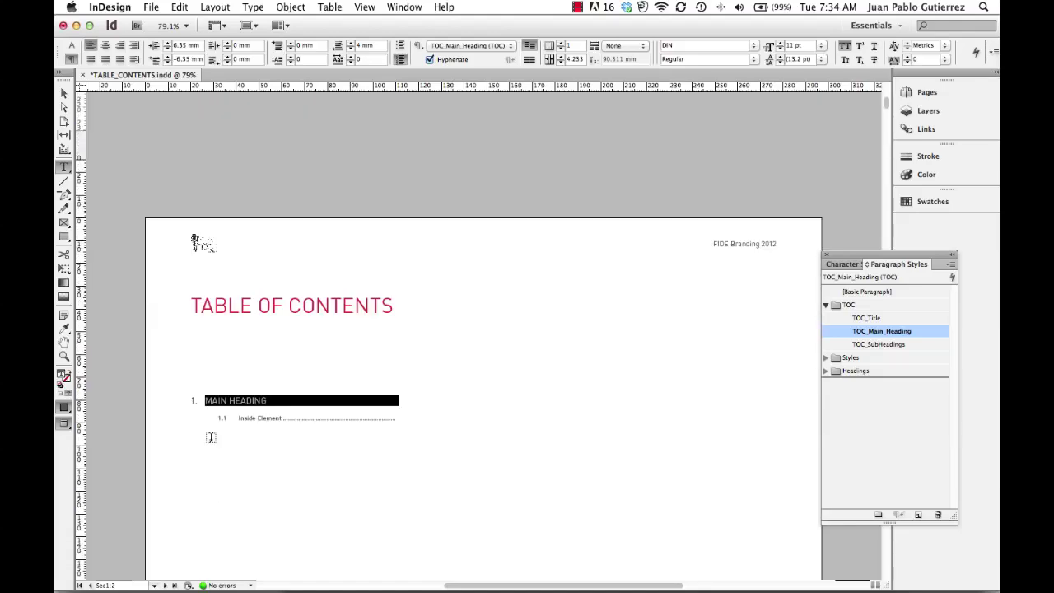
pyautogui.scroll(-3, 261, 413)
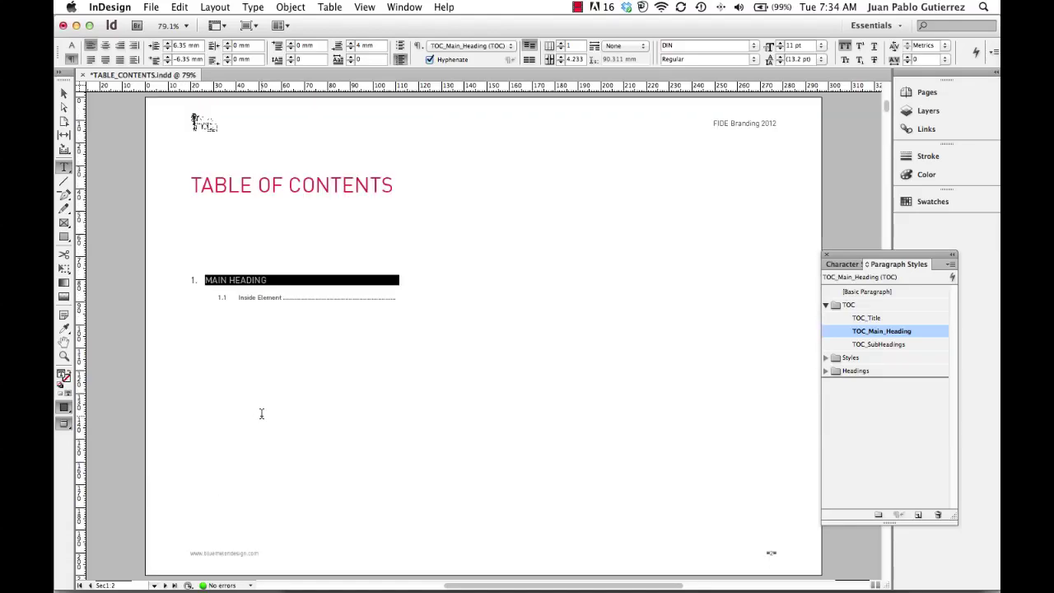
pyautogui.click(399, 279)
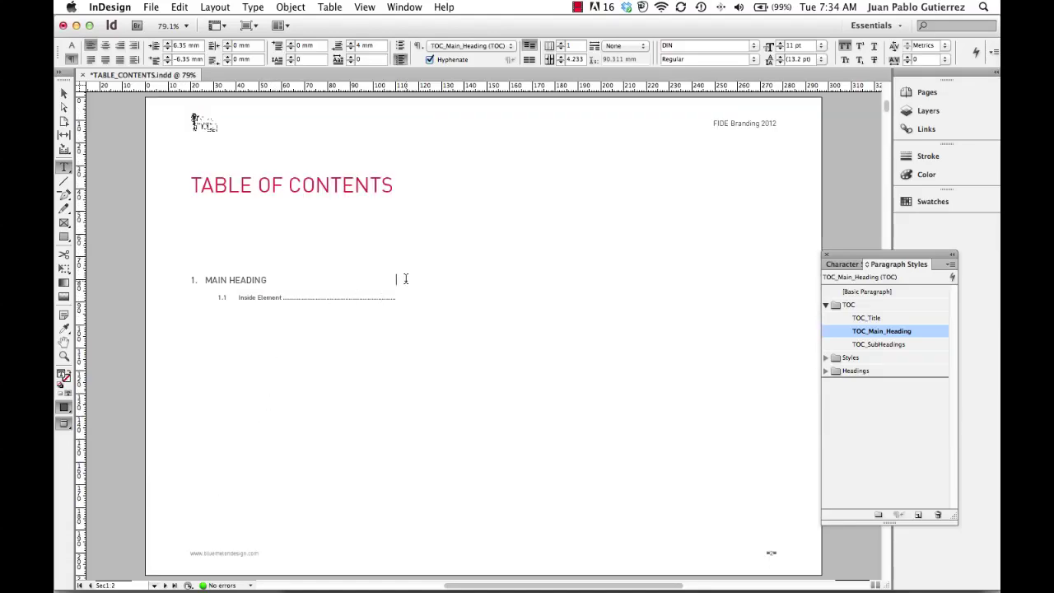
pyautogui.doubleClick(247, 297)
pyautogui.scroll(-10, 294, 335)
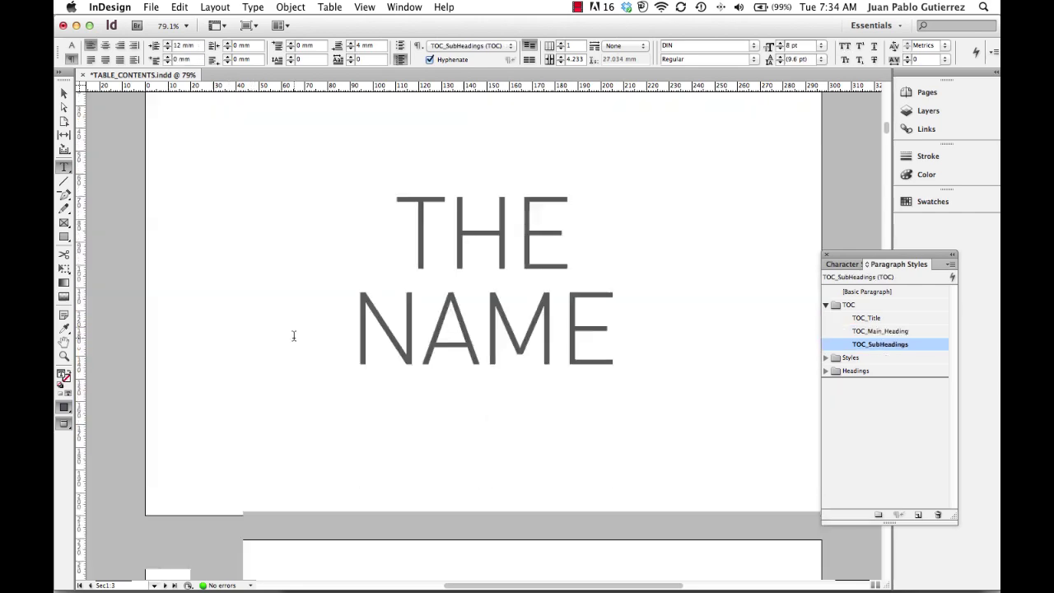
pyautogui.scroll(-9, 293, 335)
pyautogui.scroll(1, 248, 391)
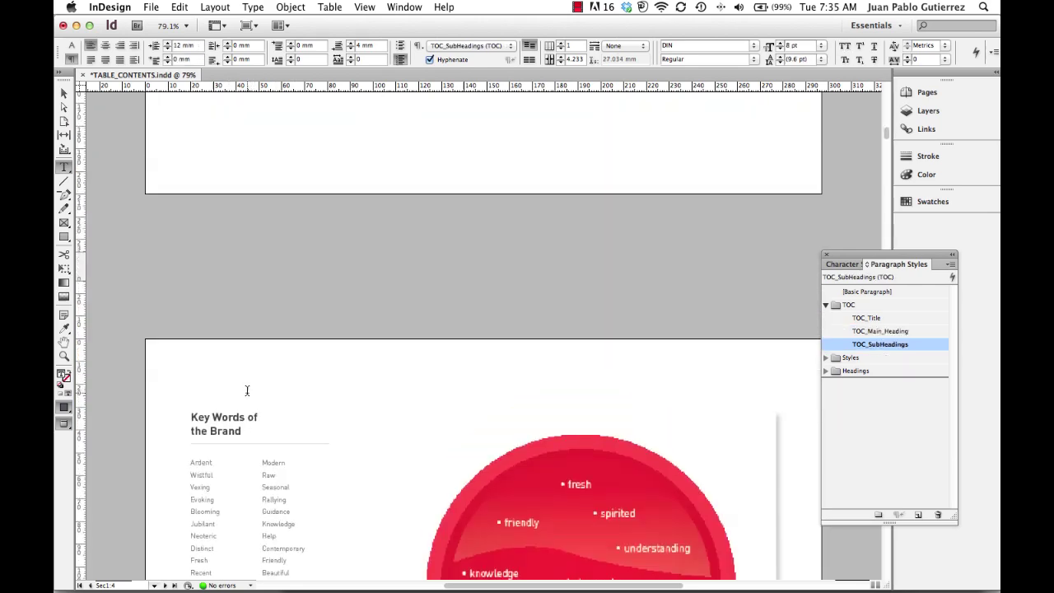
pyautogui.scroll(19, 247, 390)
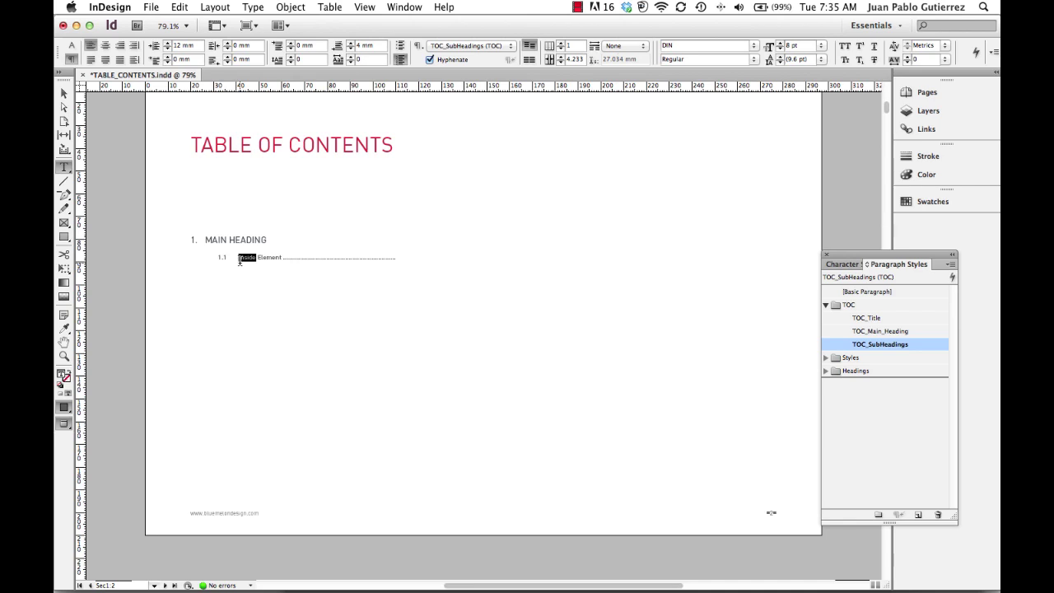
pyautogui.press('super+4')
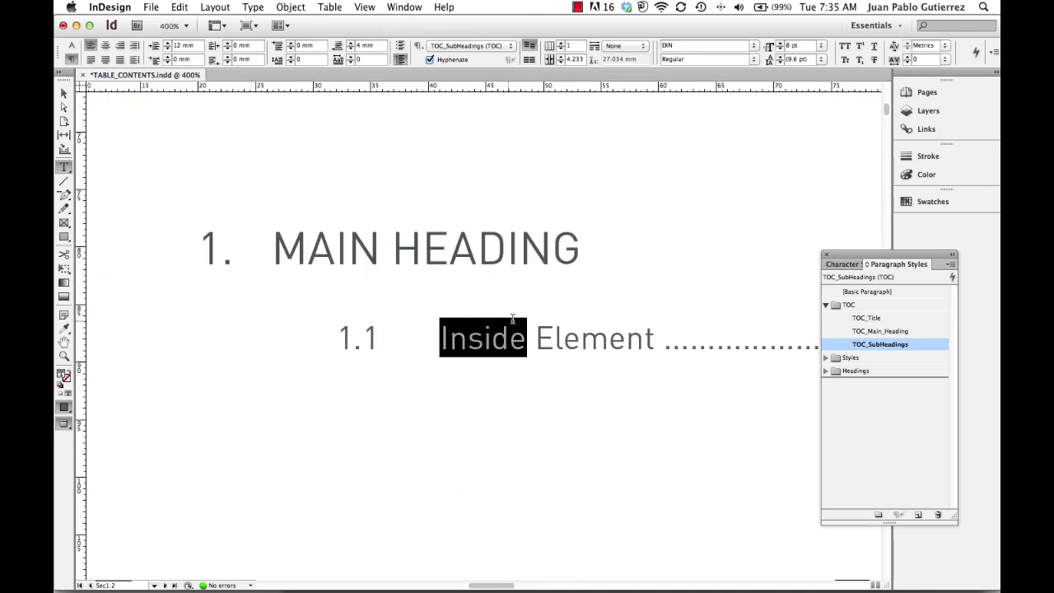
pyautogui.doubleClick(441, 338)
pyautogui.moveTo(584, 337); pyautogui.dragTo(656, 340)
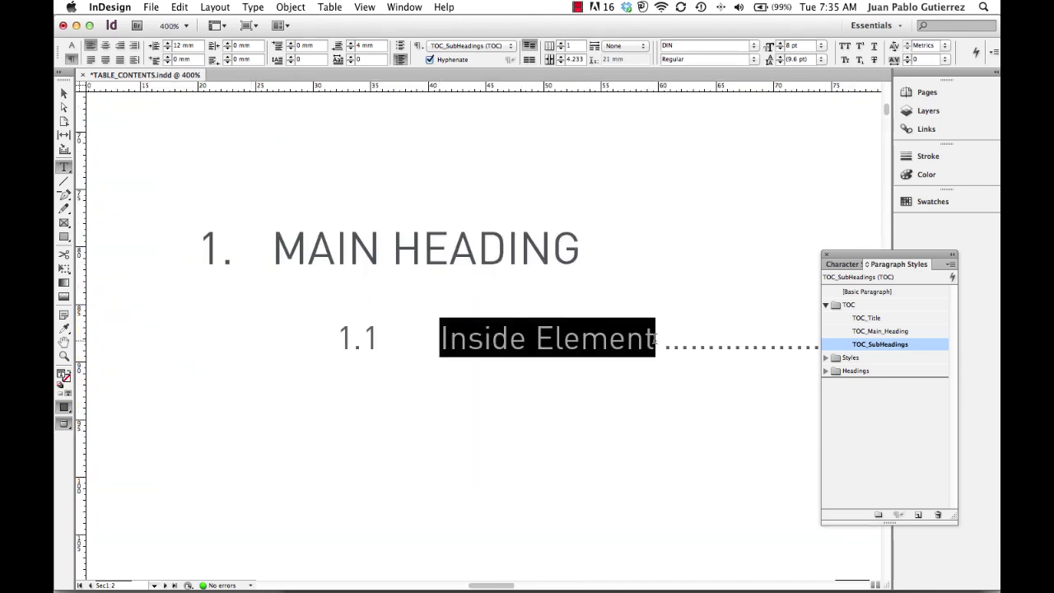
pyautogui.press('Right')
pyautogui.hscroll(10, 688, 350)
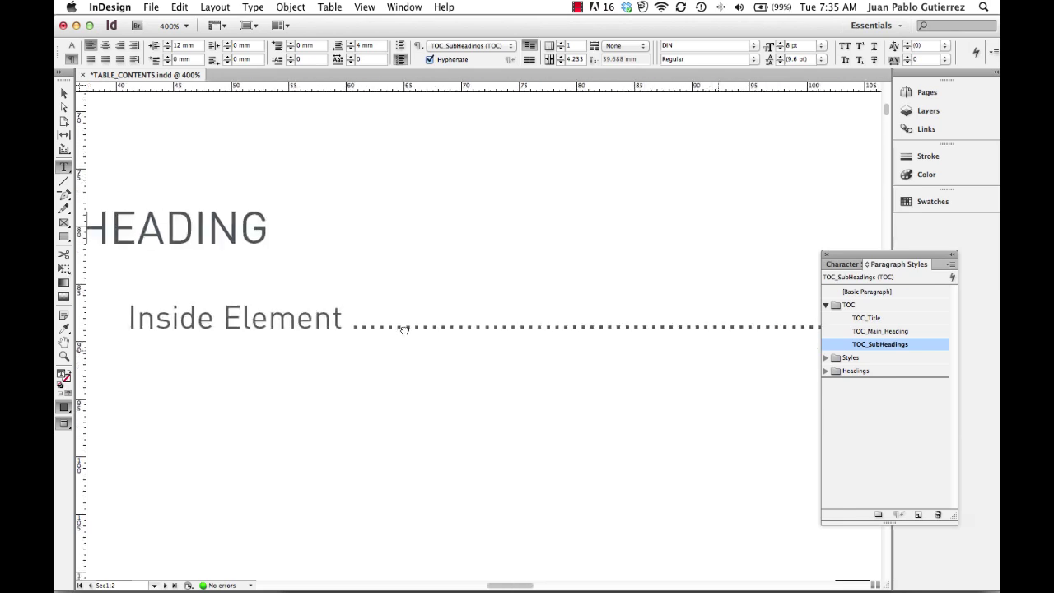
pyautogui.press('super+5')
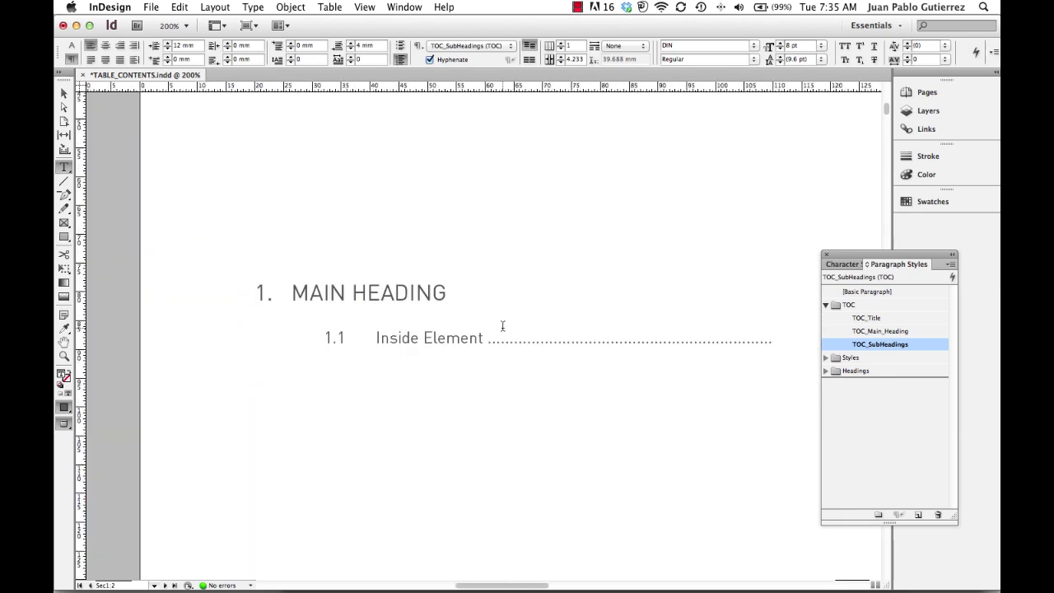
pyautogui.click(502, 327)
pyautogui.press('Escape')
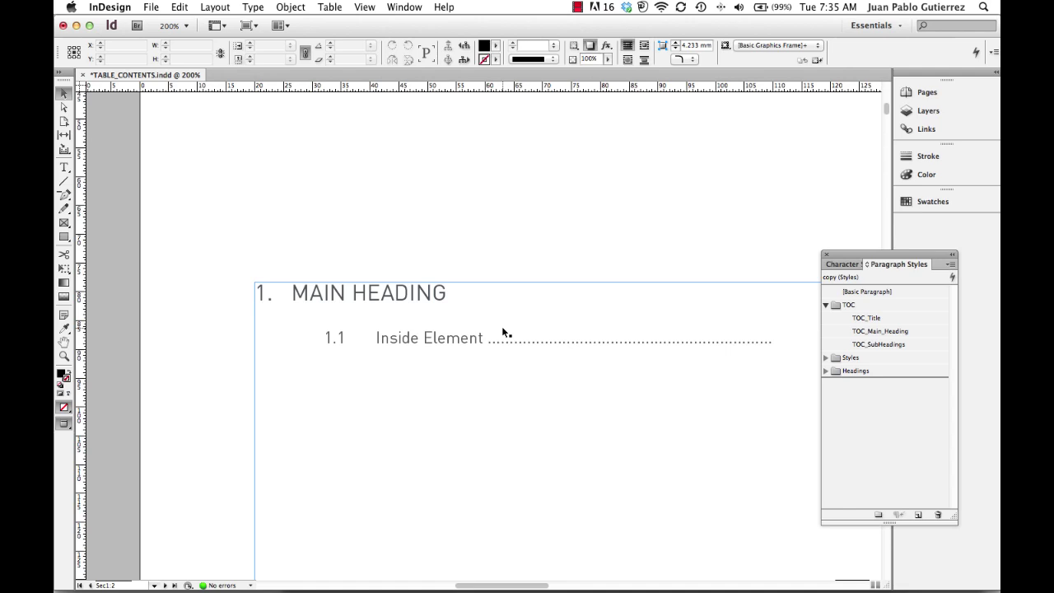
pyautogui.press('super+0')
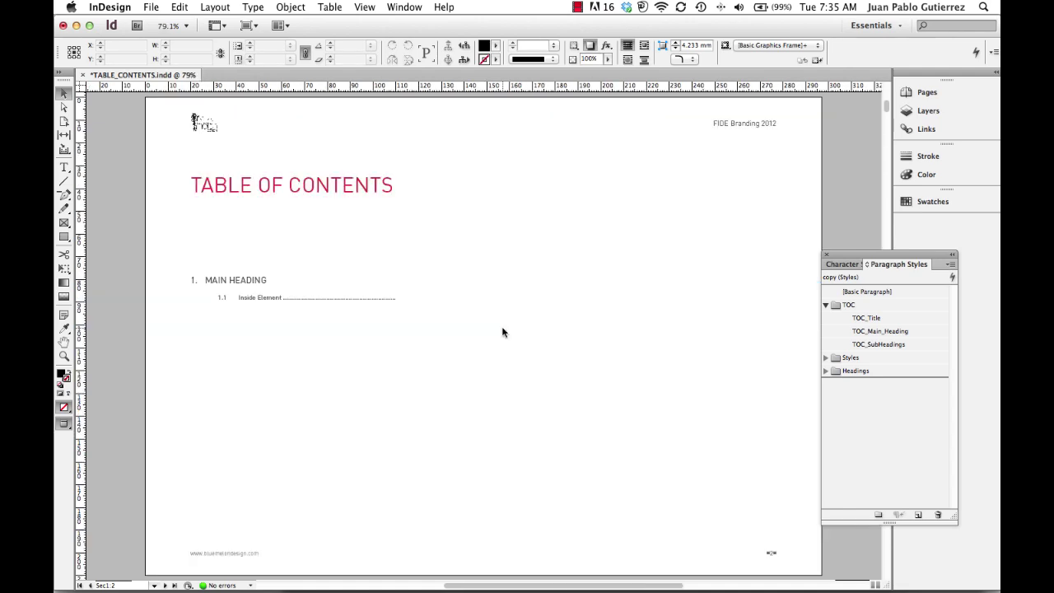